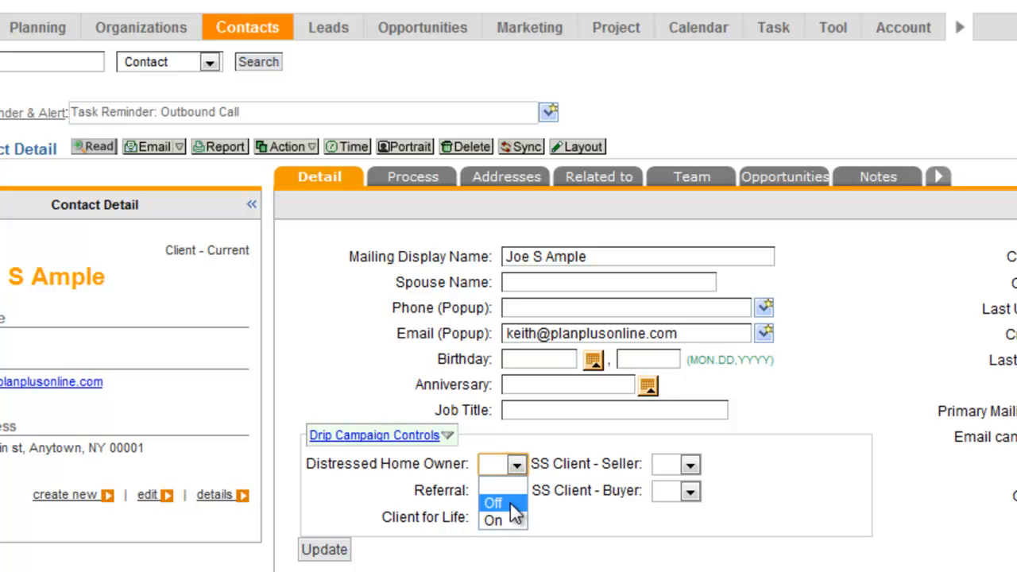
# Step: Try the drip campaign controls by setting Distressed Home Owner to On and Referral to Off, and clear both values
pyautogui.click(545, 472)
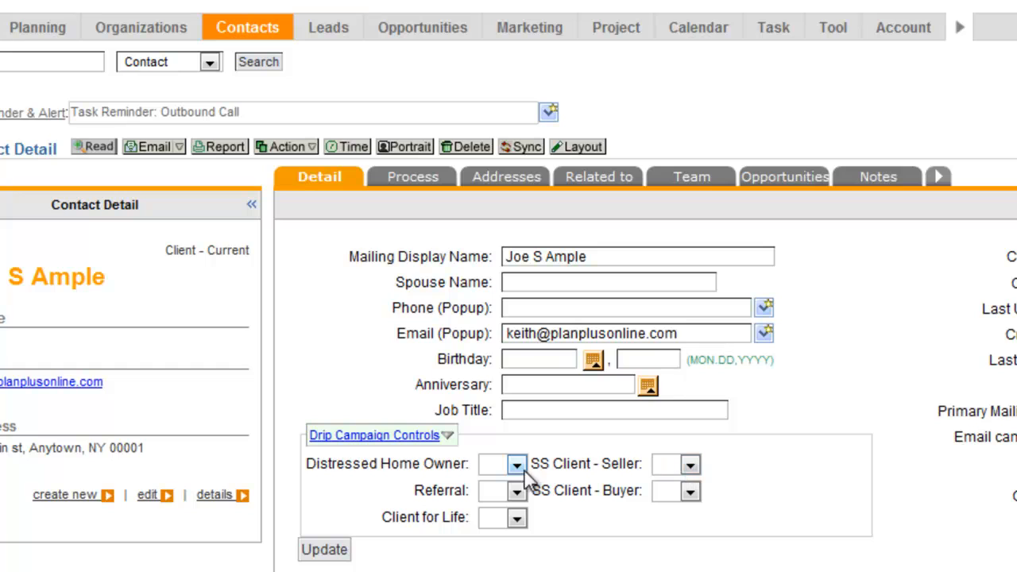
pyautogui.click(516, 466)
pyautogui.click(513, 521)
pyautogui.click(516, 490)
pyautogui.click(518, 524)
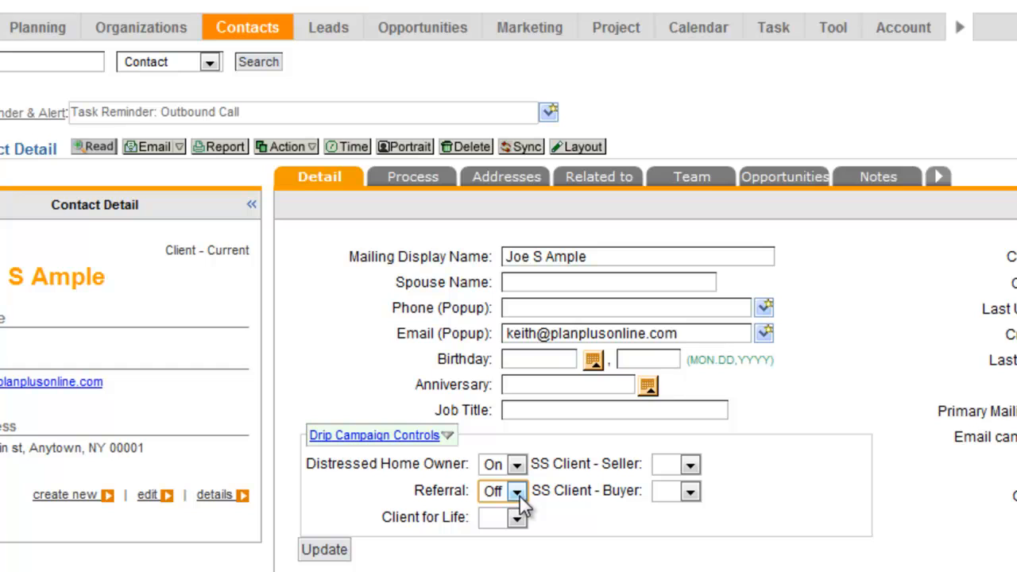
pyautogui.click(516, 491)
pyautogui.click(518, 511)
pyautogui.click(516, 465)
pyautogui.click(517, 483)
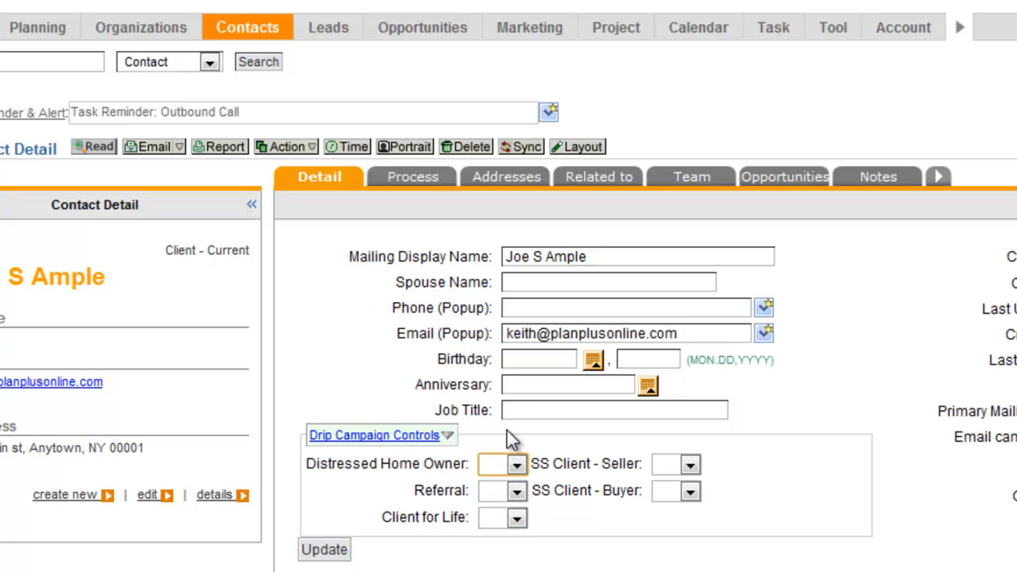
pyautogui.click(374, 414)
# Step: Open the account setup's custom fields for contacts and locate the drip fields, starting with Distressed
pyautogui.moveTo(914, 27)
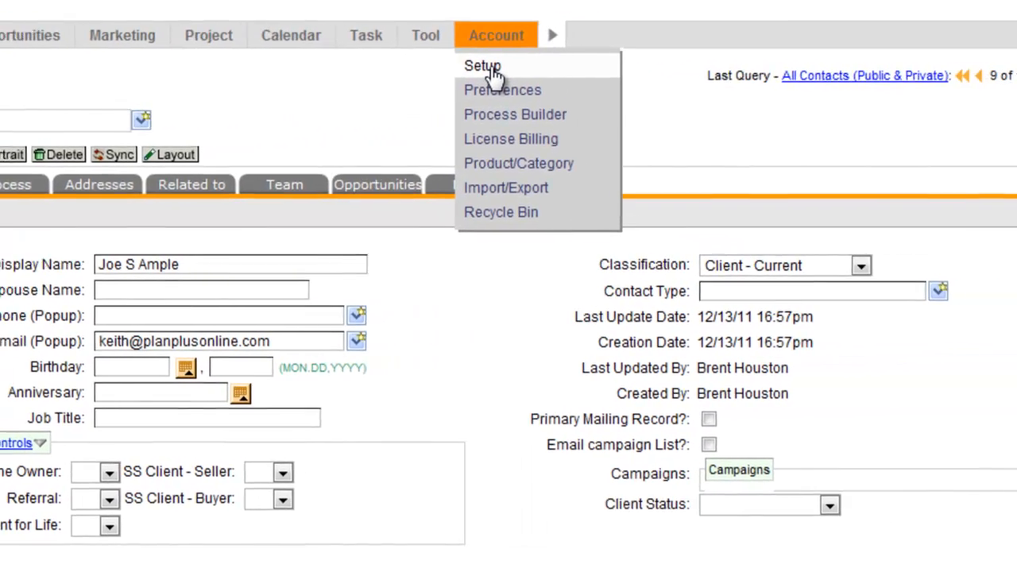
pyautogui.click(894, 62)
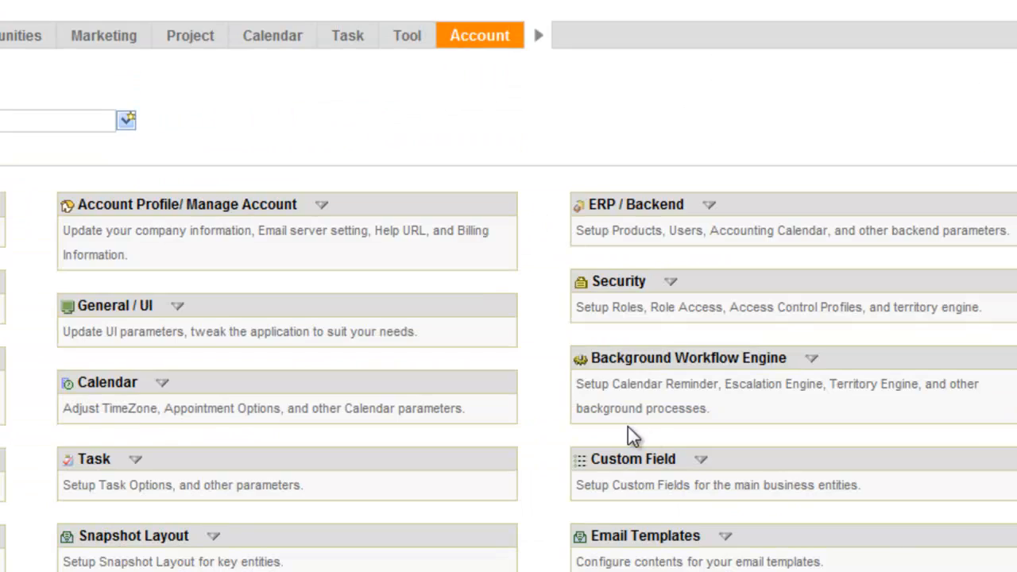
pyautogui.click(700, 460)
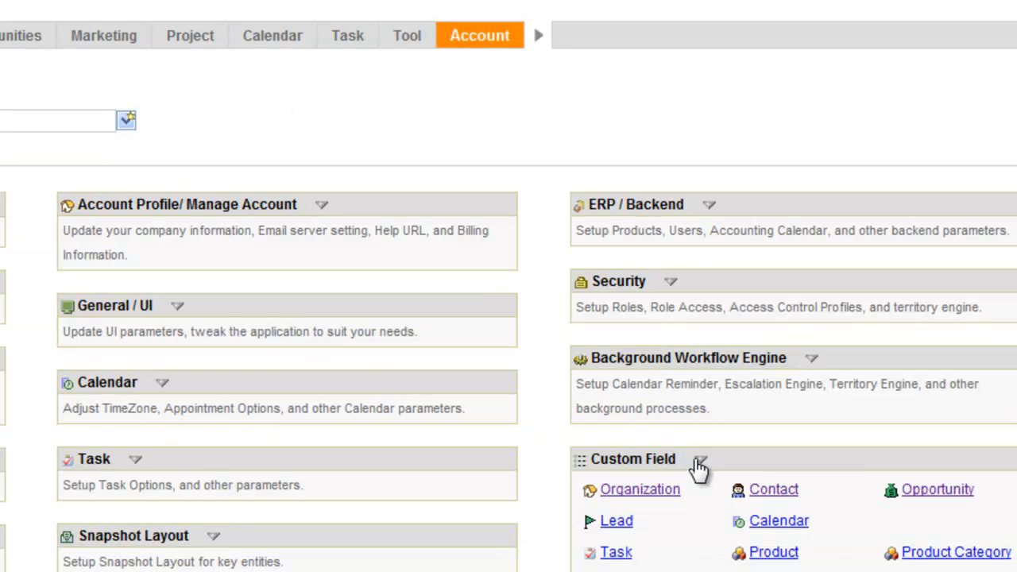
pyautogui.click(776, 491)
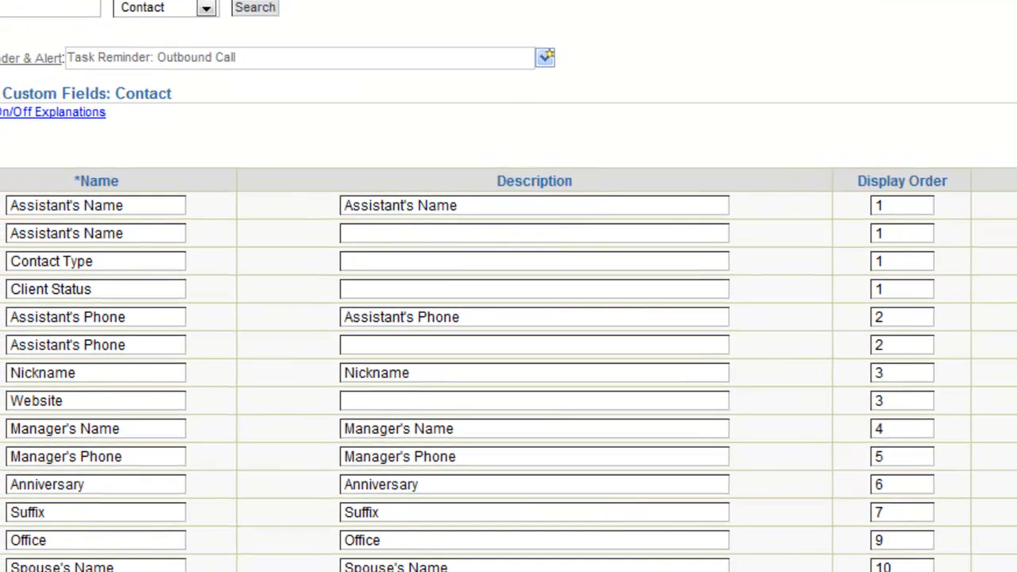
pyautogui.scroll(-10, 582, 457)
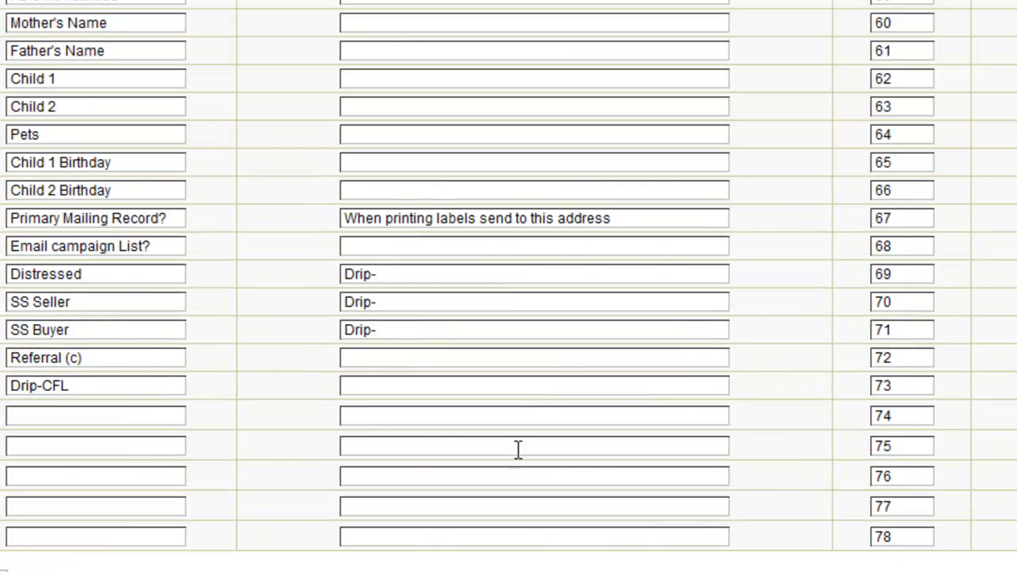
pyautogui.click(101, 274)
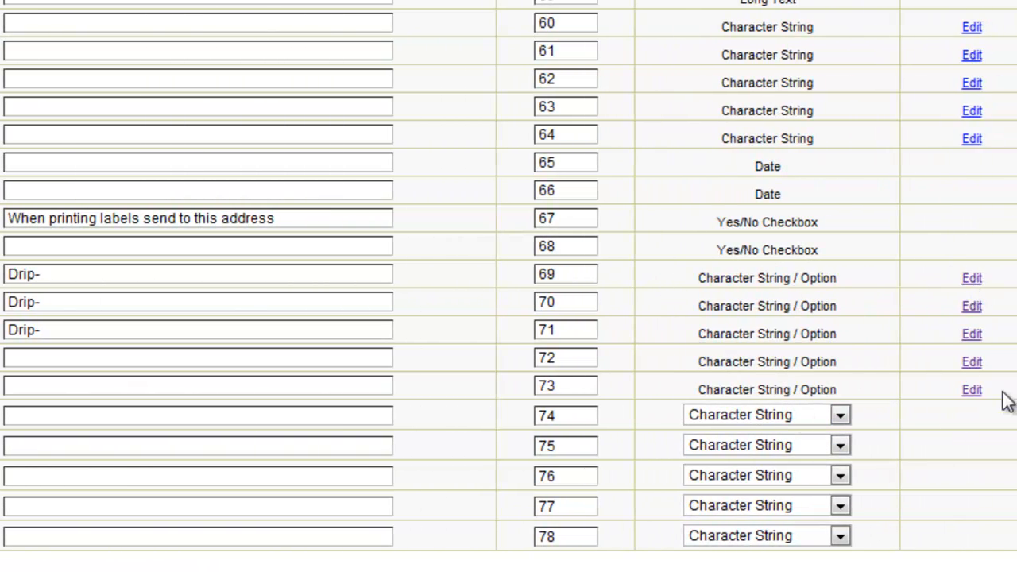
# Step: Review the option values of the Distressed custom field and return to the contact custom field setup
pyautogui.click(971, 280)
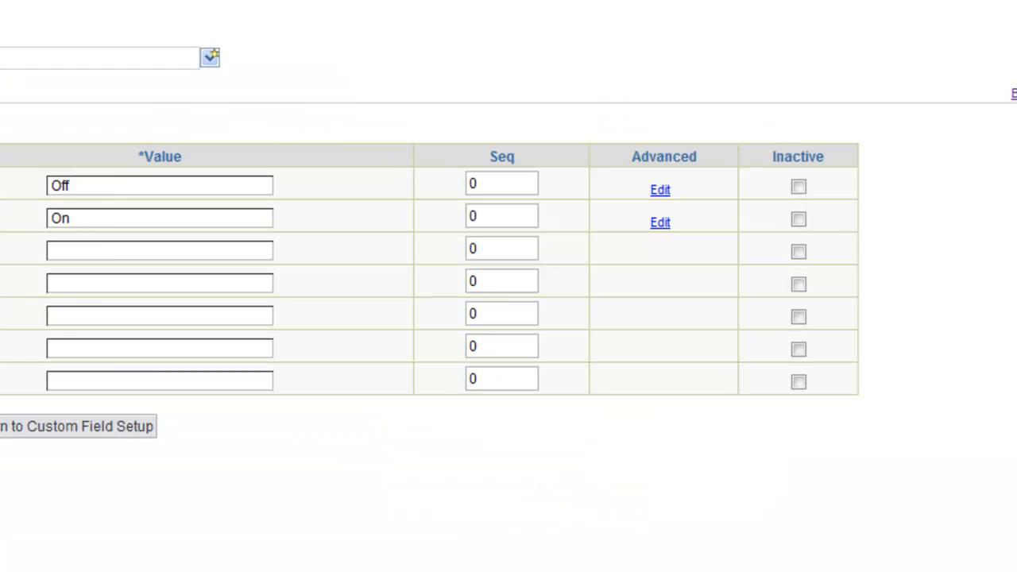
pyautogui.click(55, 426)
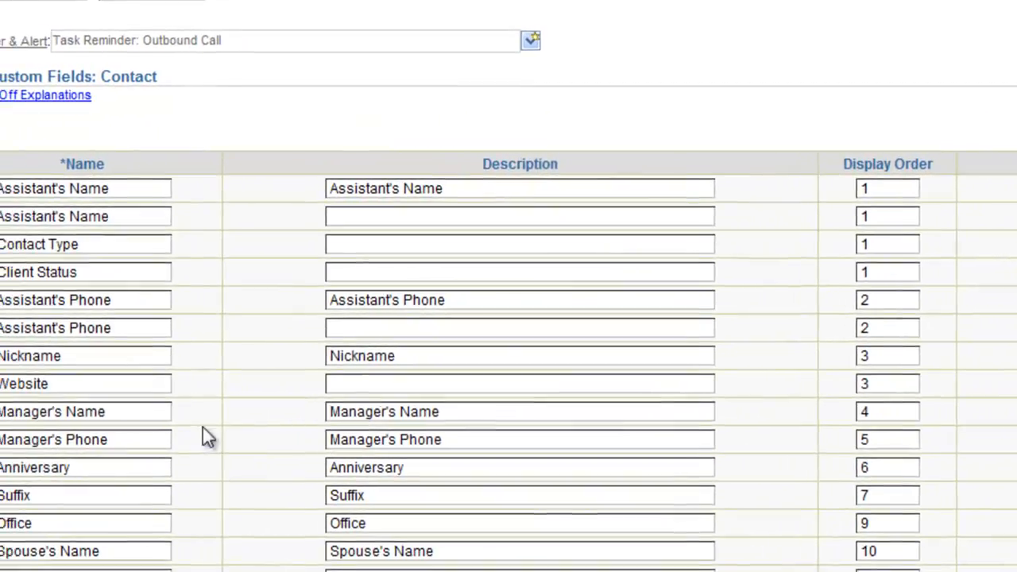
pyautogui.scroll(-12, 203, 435)
pyautogui.scroll(15, 426, 402)
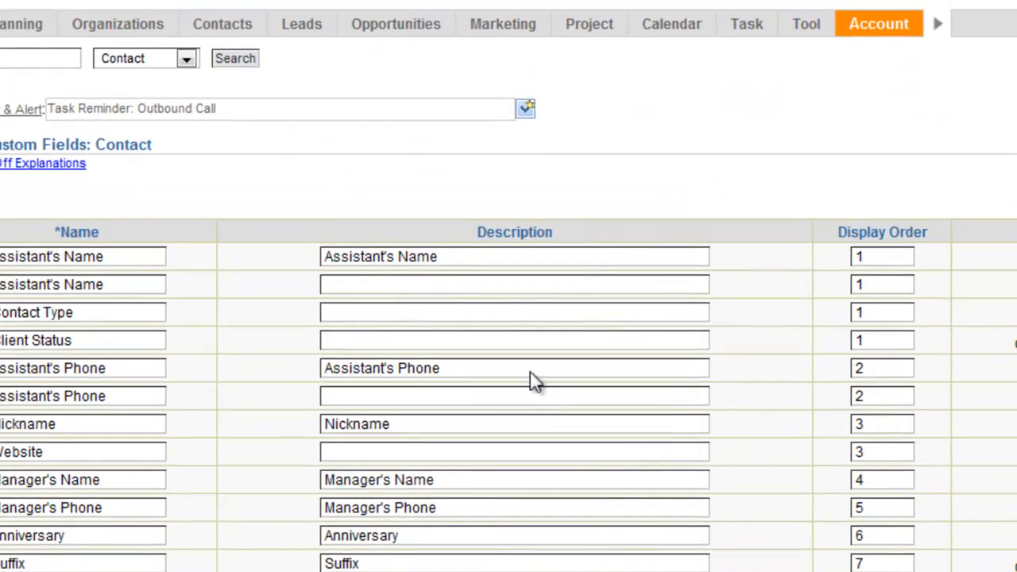
# Step: In the advanced contact search, set the Drip-CFL custom field criterion to Equals On
pyautogui.moveTo(224, 32)
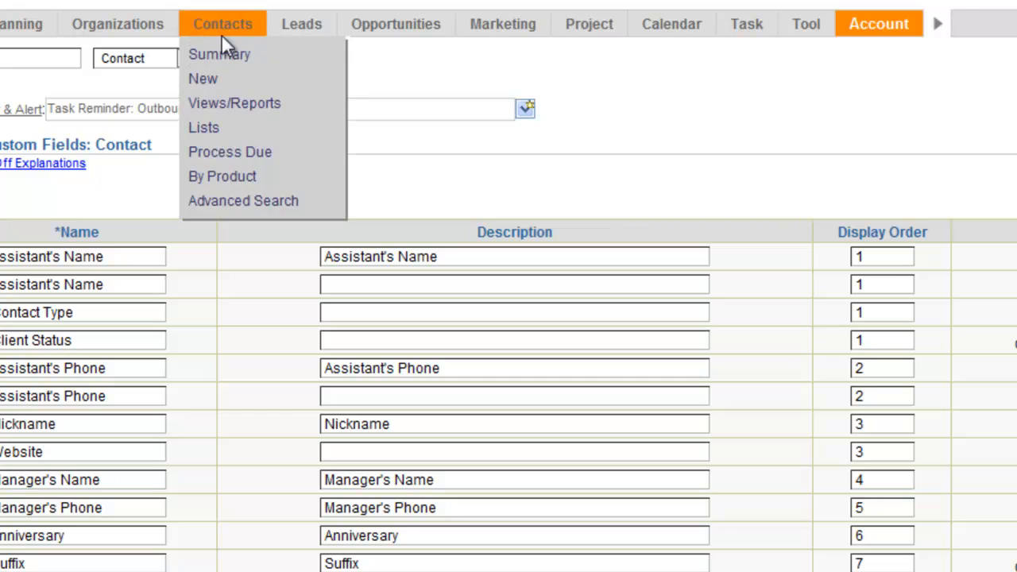
pyautogui.click(230, 204)
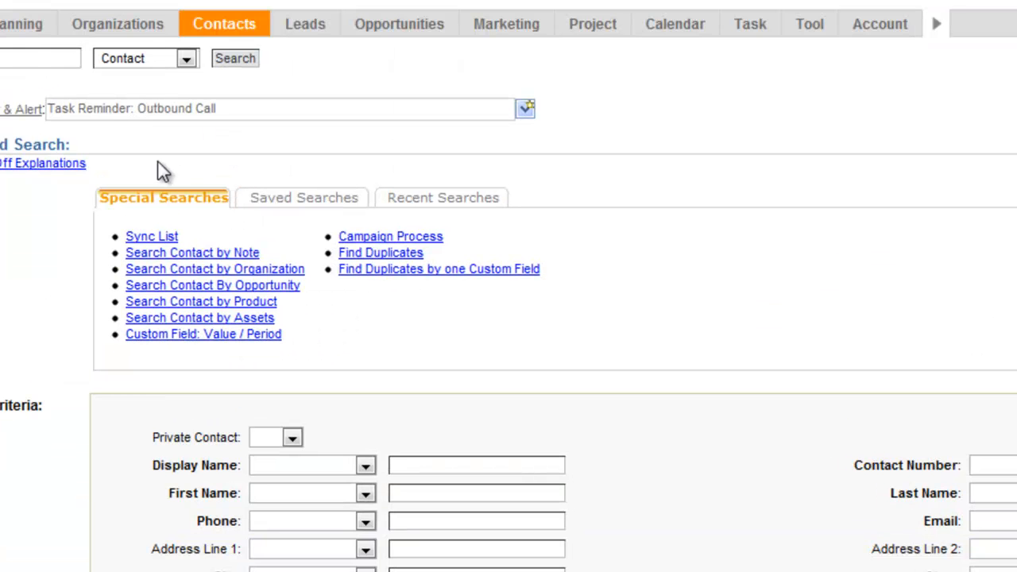
pyautogui.scroll(-15, 421, 294)
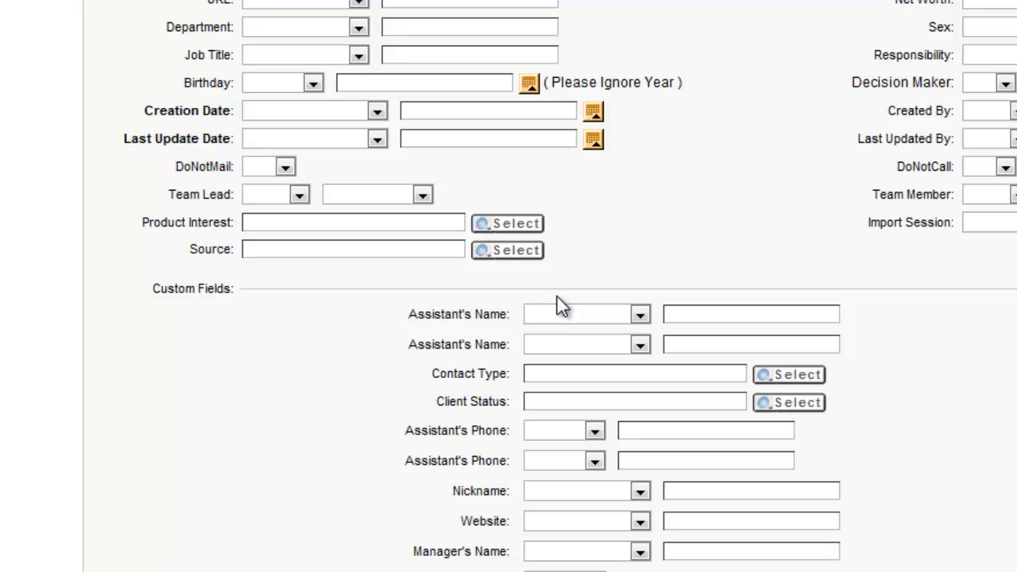
pyautogui.scroll(-7, 555, 301)
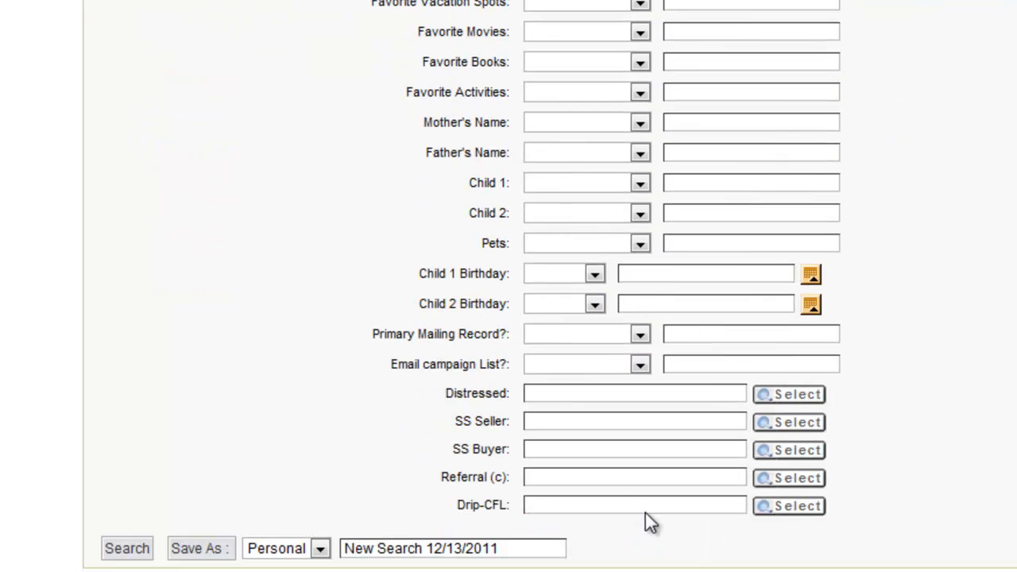
pyautogui.click(775, 513)
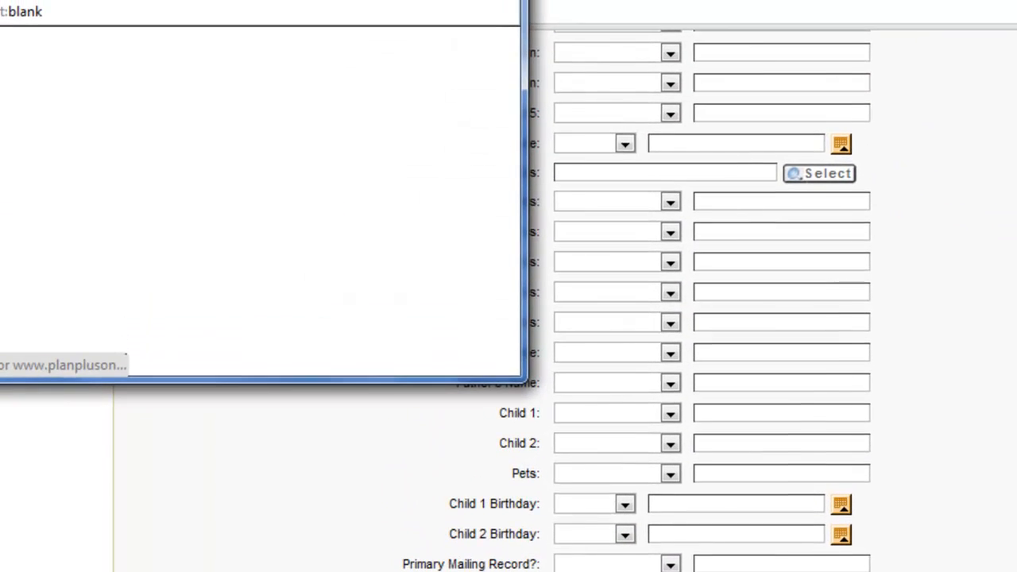
pyautogui.click(129, 115)
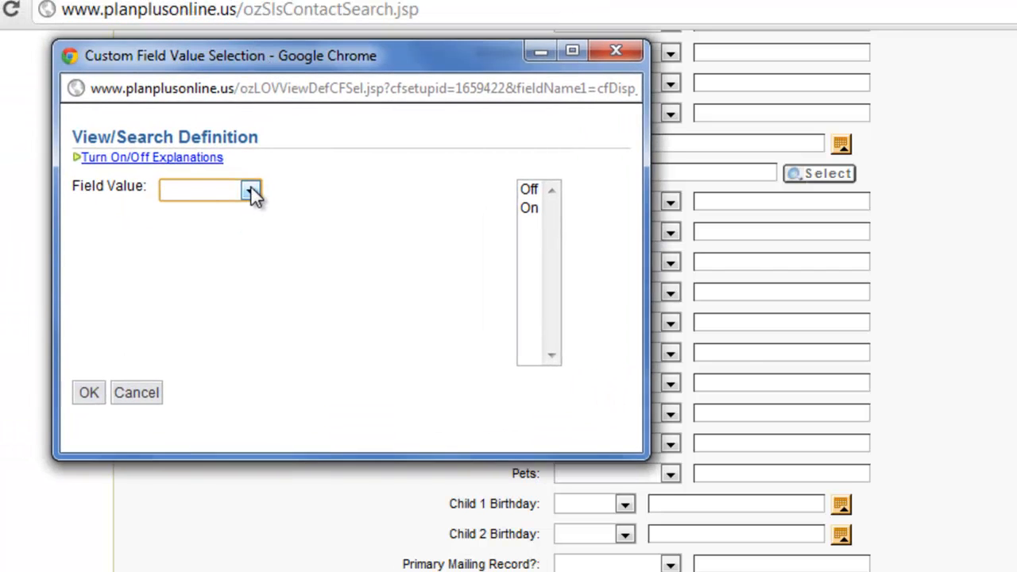
pyautogui.click(252, 195)
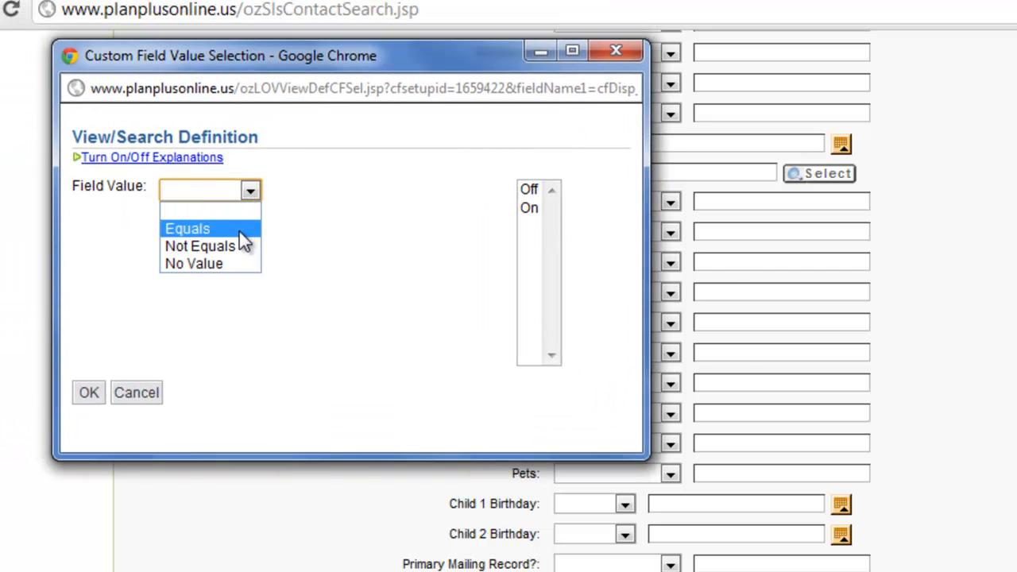
pyautogui.click(242, 227)
pyautogui.click(529, 208)
pyautogui.click(88, 393)
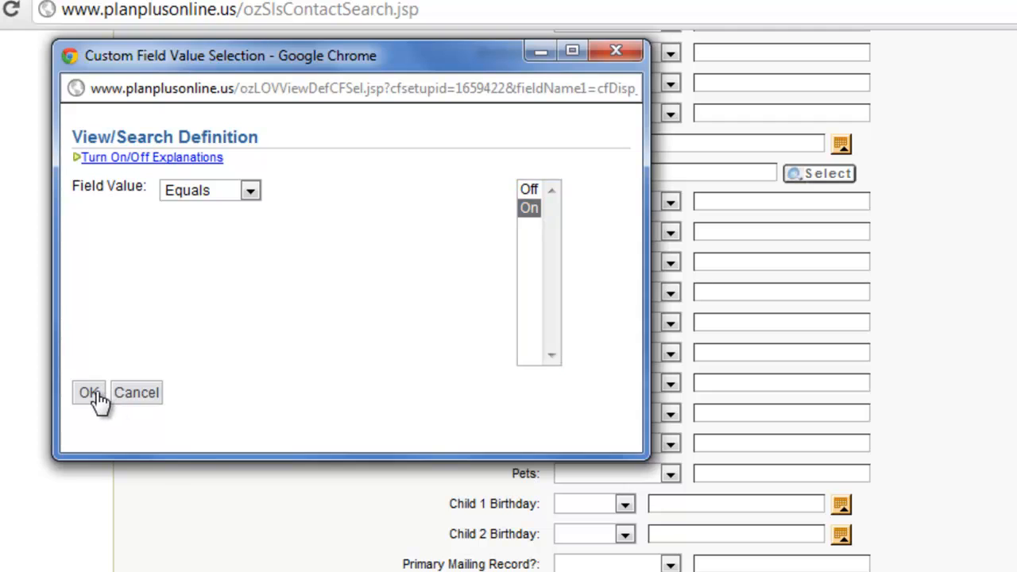
# Step: Save the search as a personal search named Drip-Client for life=On and show the list of saved contact searches
pyautogui.scroll(-3, 344, 517)
pyautogui.write('Drip')
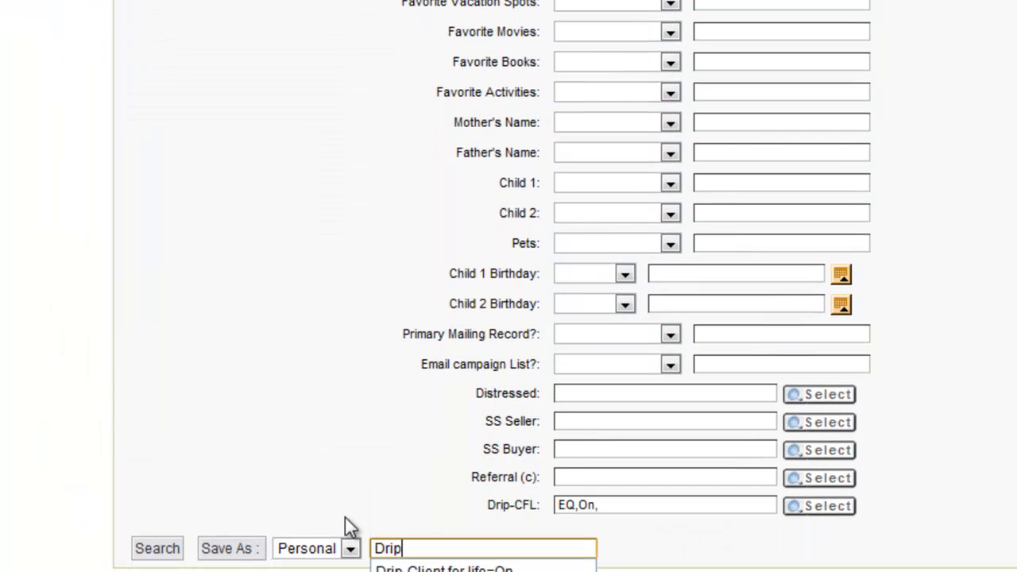
pyautogui.press('Down')
pyautogui.press('Return')
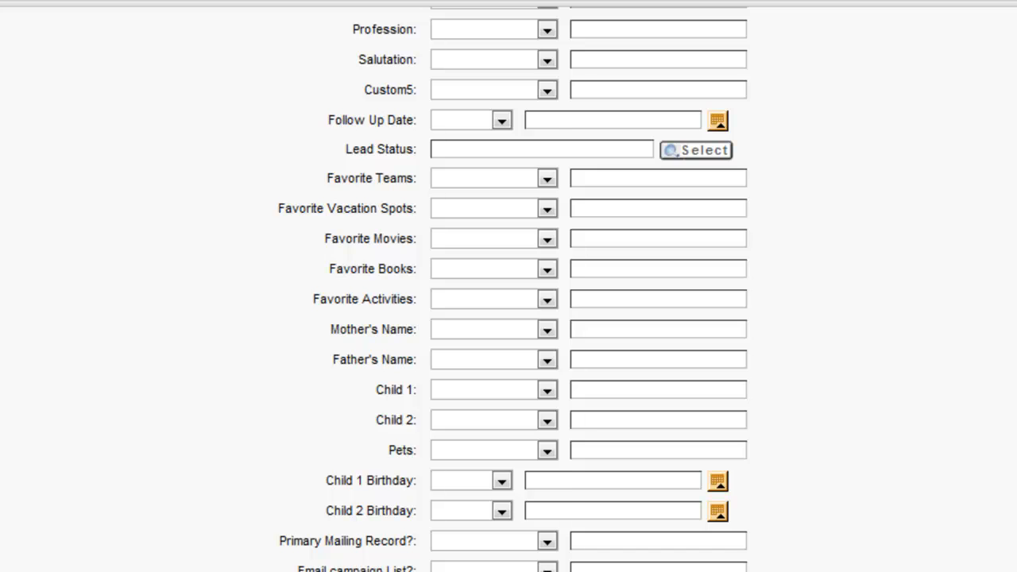
pyautogui.moveTo(204, 159)
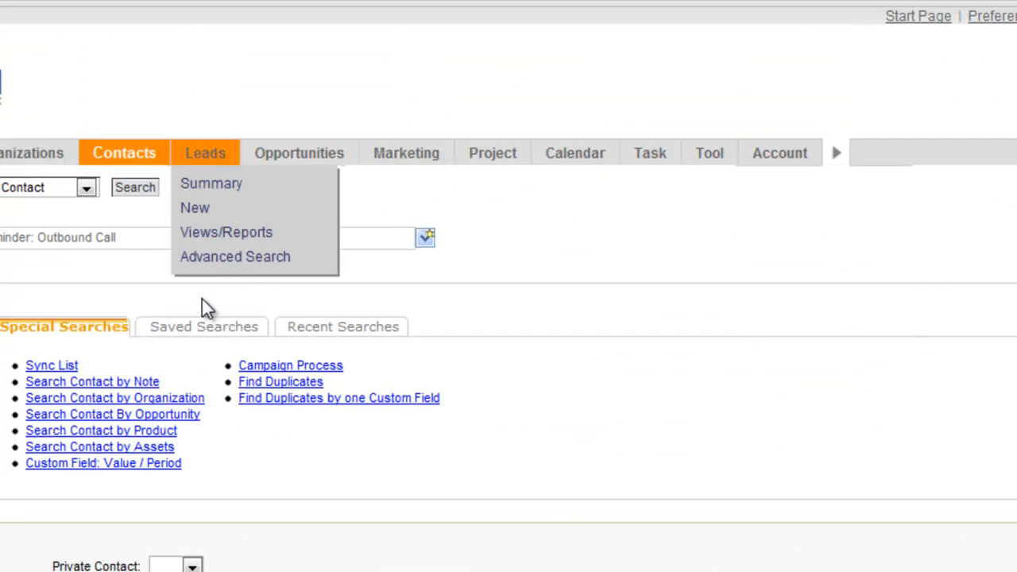
pyautogui.click(202, 325)
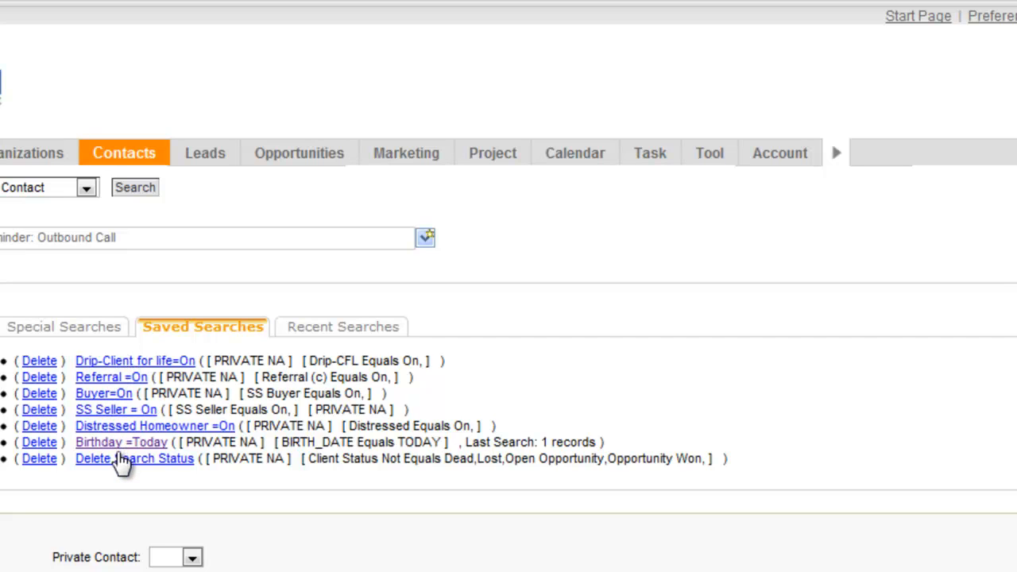
# Step: Open the Short Sale Client - Buyer(s) drip campaign from the marketing summary
pyautogui.moveTo(397, 156)
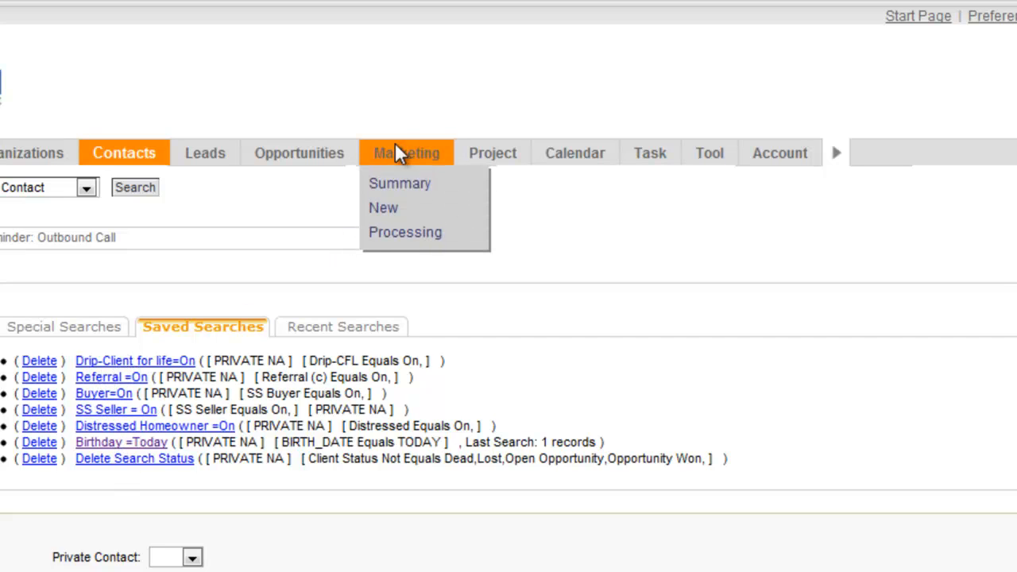
pyautogui.click(391, 185)
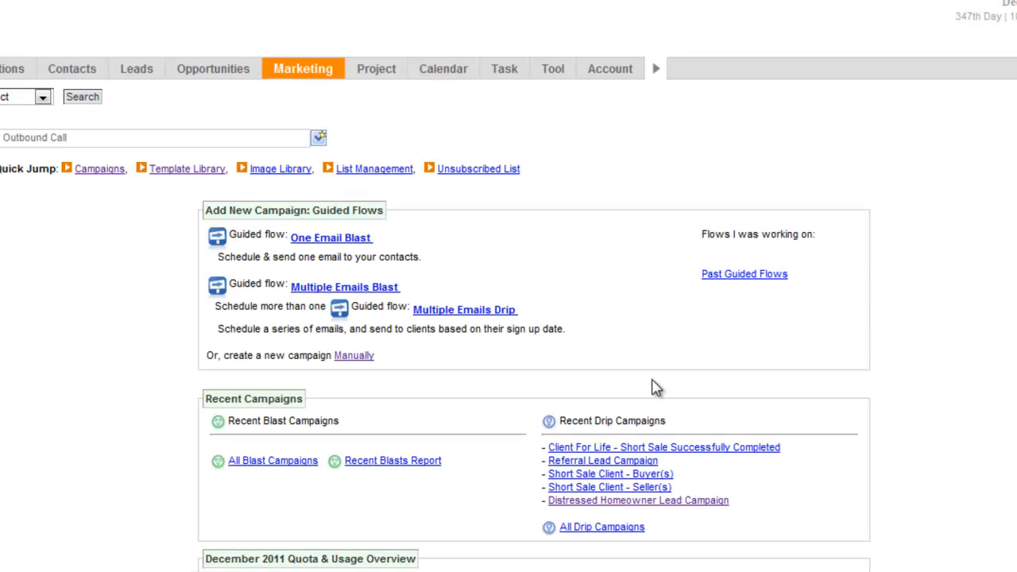
pyautogui.click(599, 475)
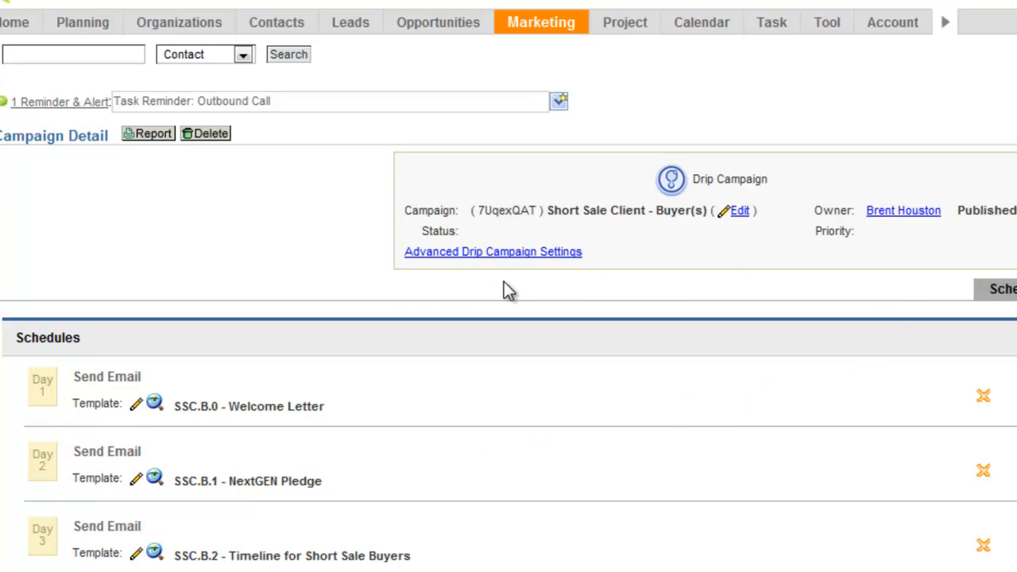
# Step: In the advanced drip campaign settings, limit delivery to contacts satisfying the saved search Buyer=On and submit
pyautogui.click(530, 253)
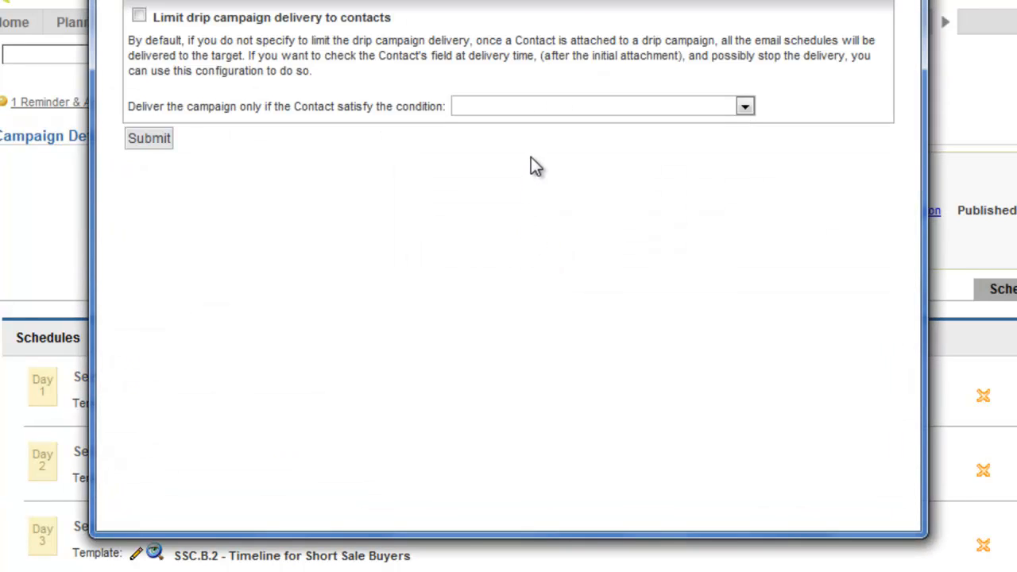
pyautogui.click(543, 109)
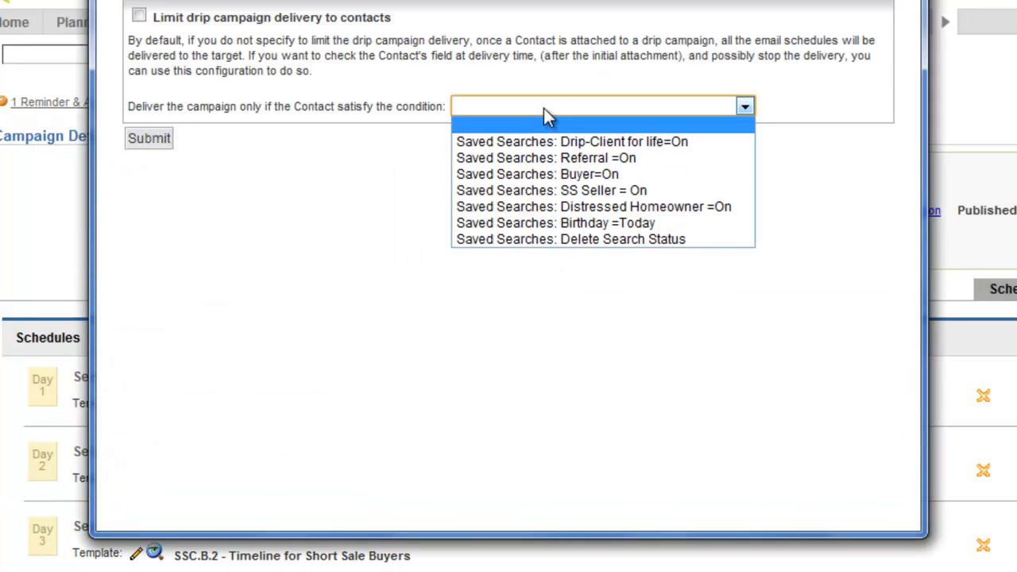
pyautogui.click(553, 174)
pyautogui.click(139, 17)
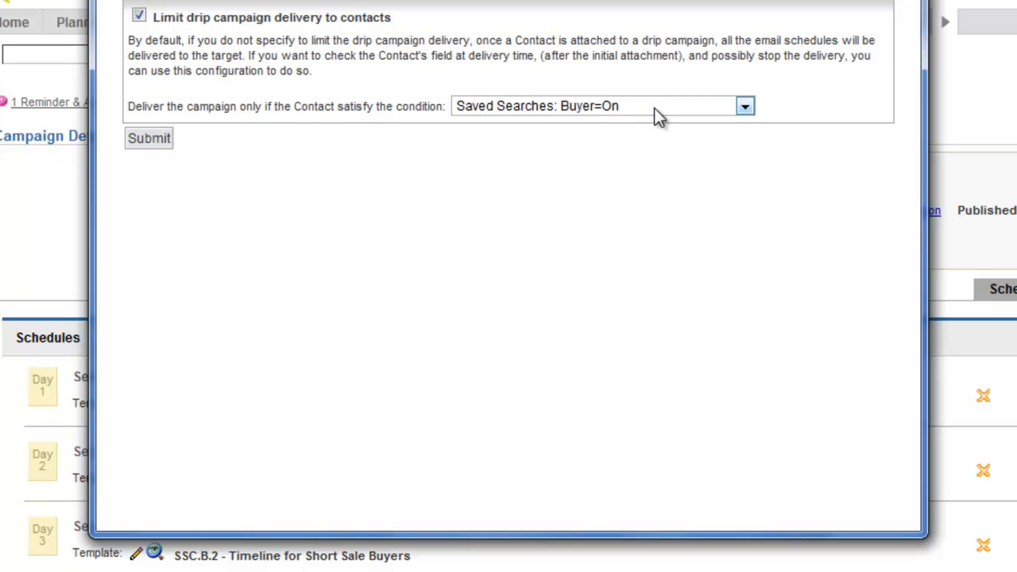
pyautogui.click(147, 140)
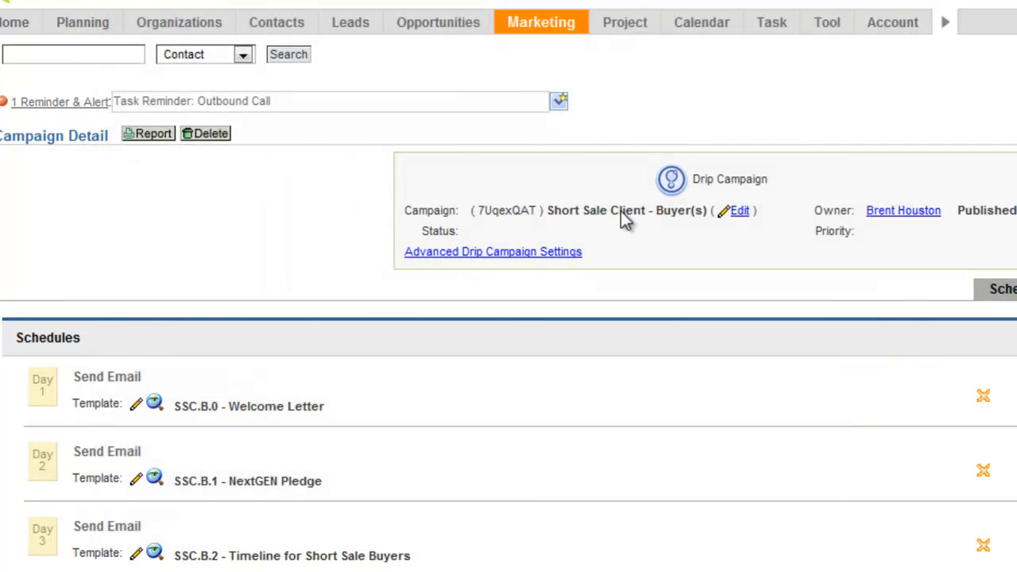
# Step: Open the Scheduled Campaigns - Contacts page of the Background Workflow Engine in the account setup
pyautogui.moveTo(906, 33)
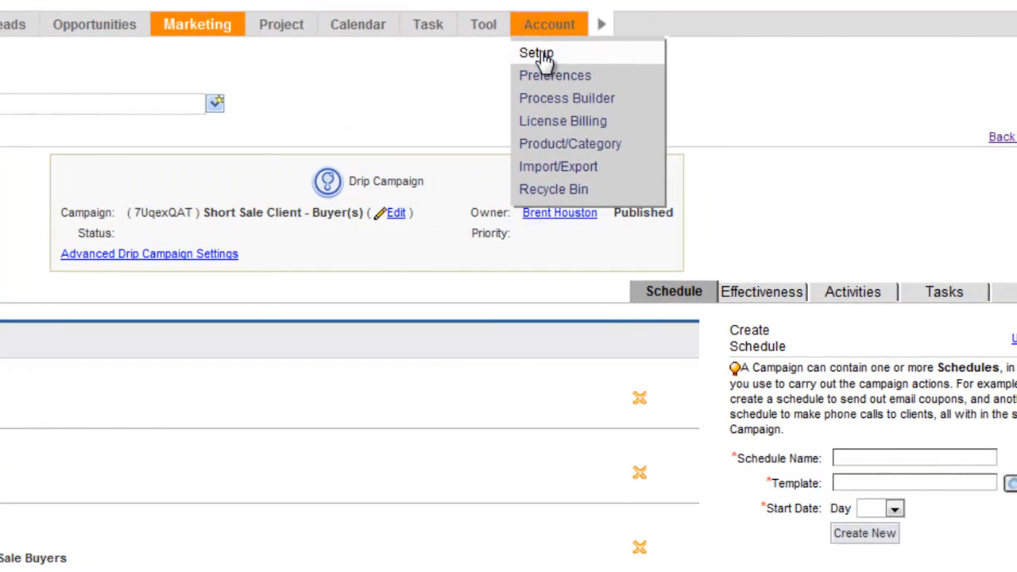
pyautogui.click(538, 54)
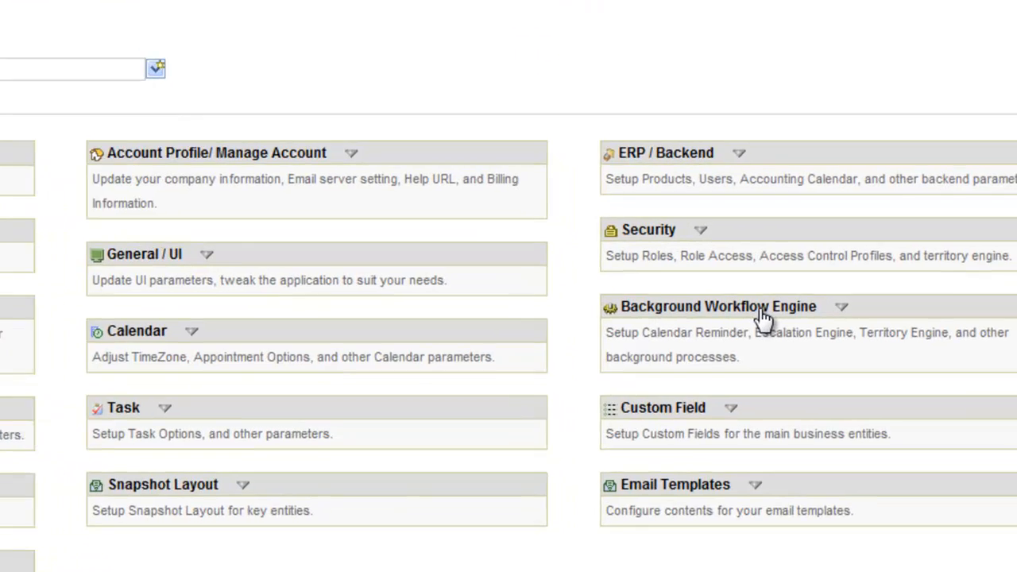
pyautogui.click(779, 324)
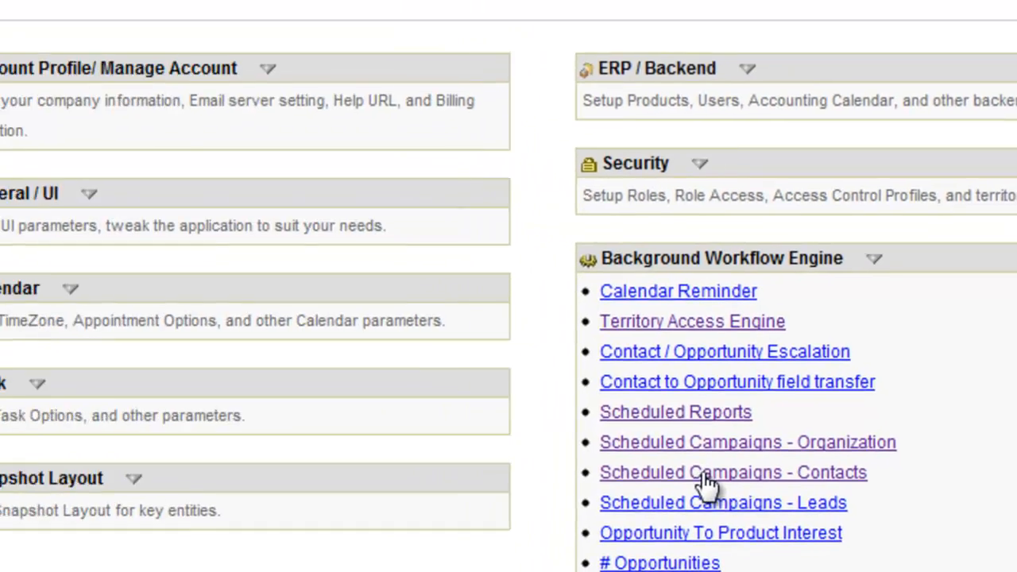
pyautogui.click(608, 453)
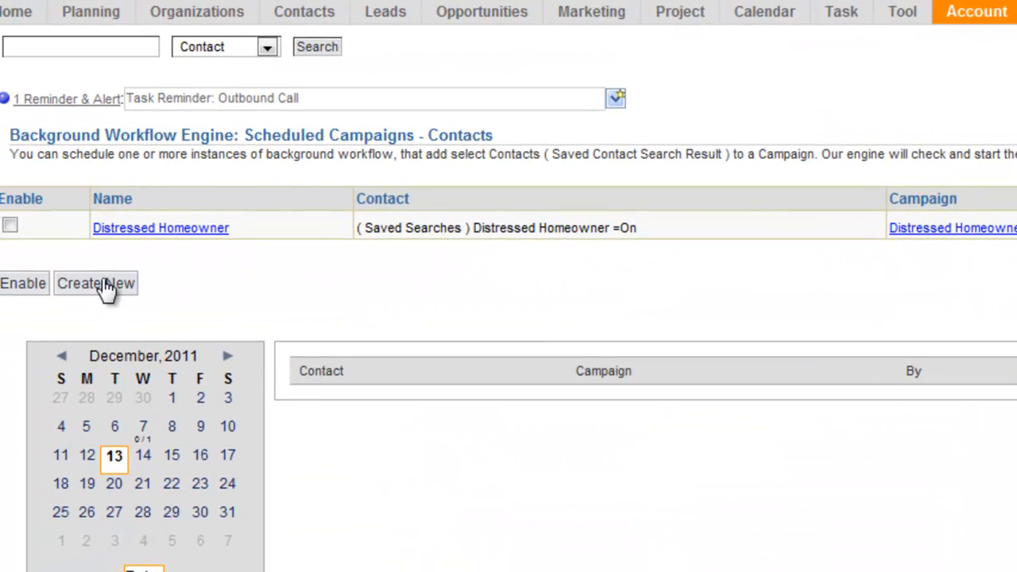
# Step: Create a scheduled workflow described as Short Sale Buyer, linking the saved search Buyer=On to the Short Sale Client - Buyer(s) campaign
pyautogui.click(105, 286)
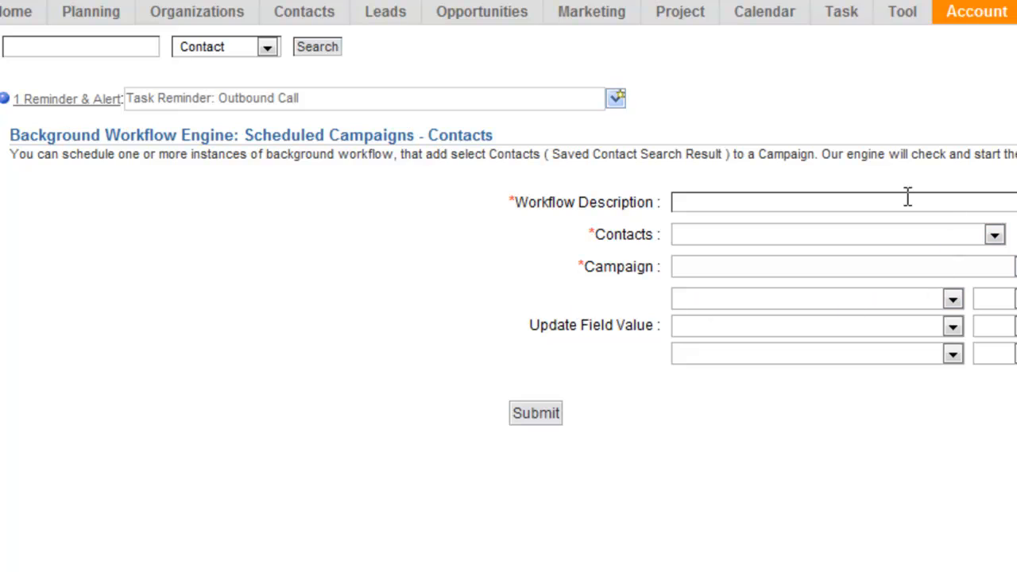
pyautogui.click(874, 236)
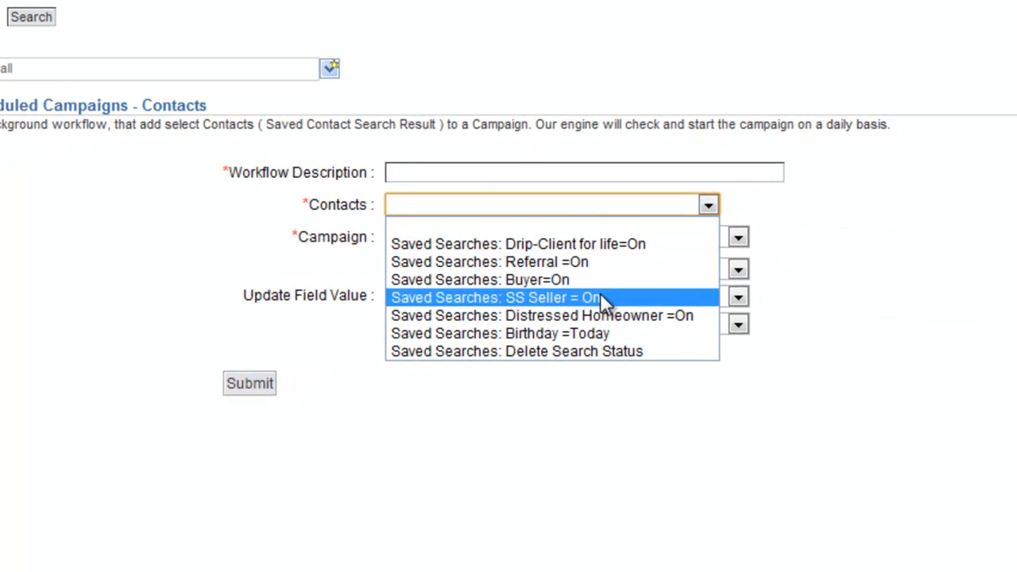
pyautogui.click(524, 280)
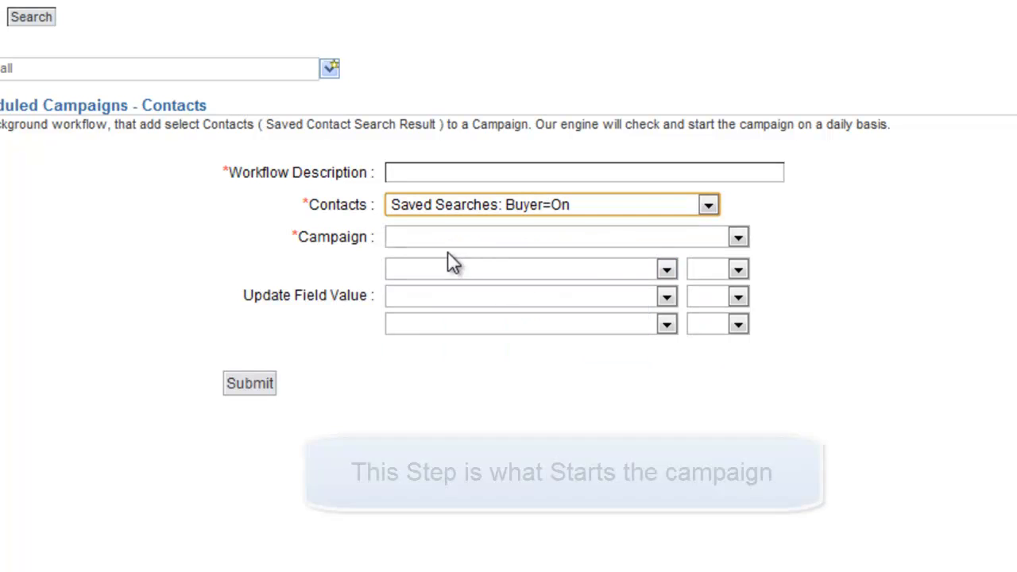
pyautogui.click(430, 239)
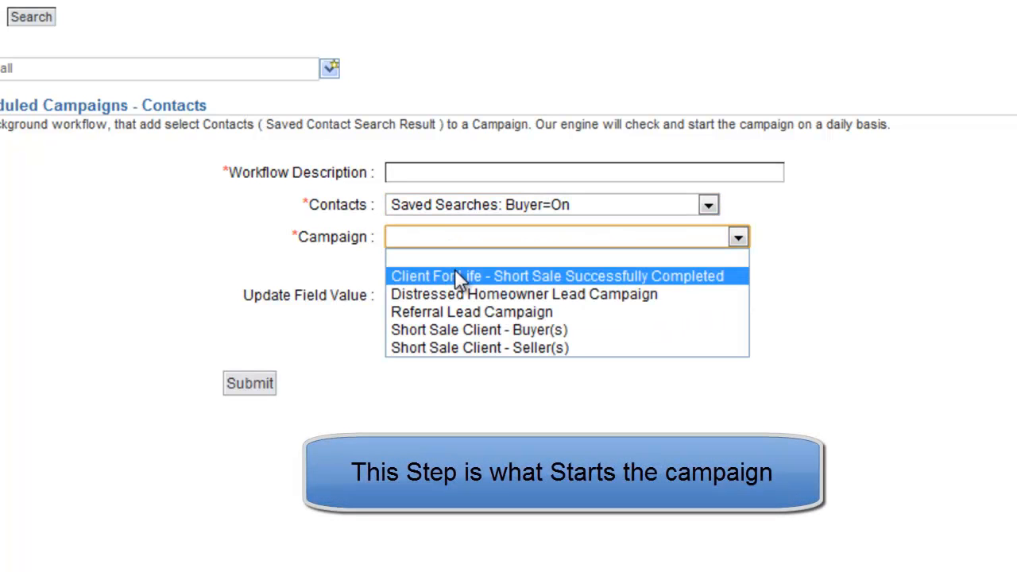
pyautogui.click(473, 329)
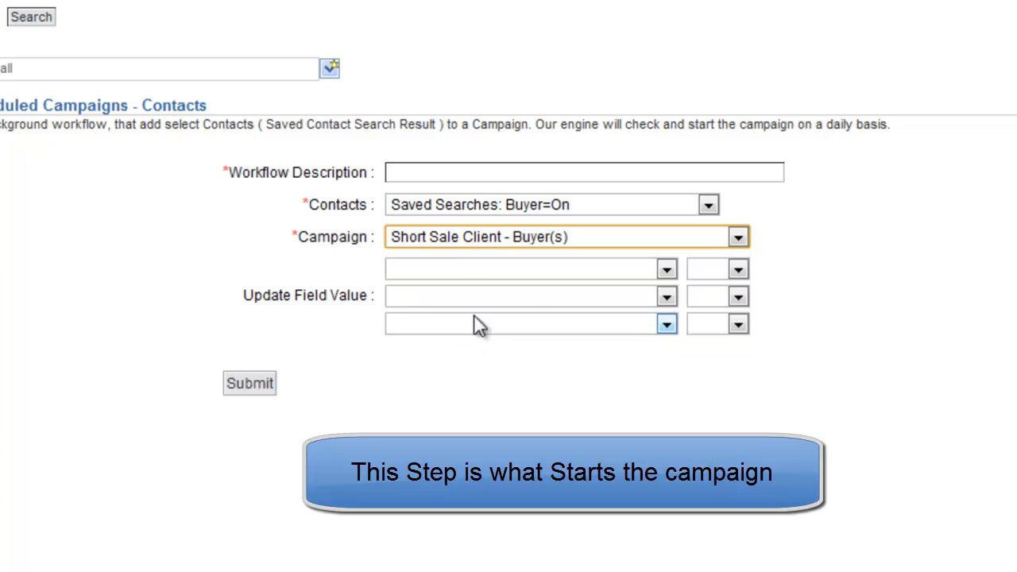
pyautogui.click(438, 167)
pyautogui.write('Short Sale Buyer')
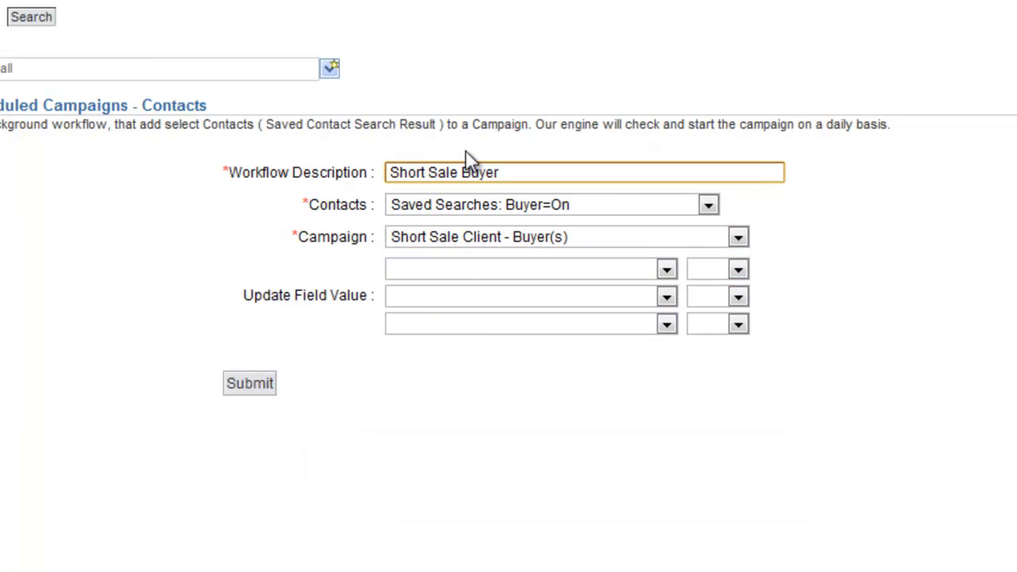
# Step: Review the choices for contacts, campaign and update field value, keep the current selections, and submit the Short Sale Buyer workflow
pyautogui.click(711, 206)
pyautogui.click(717, 204)
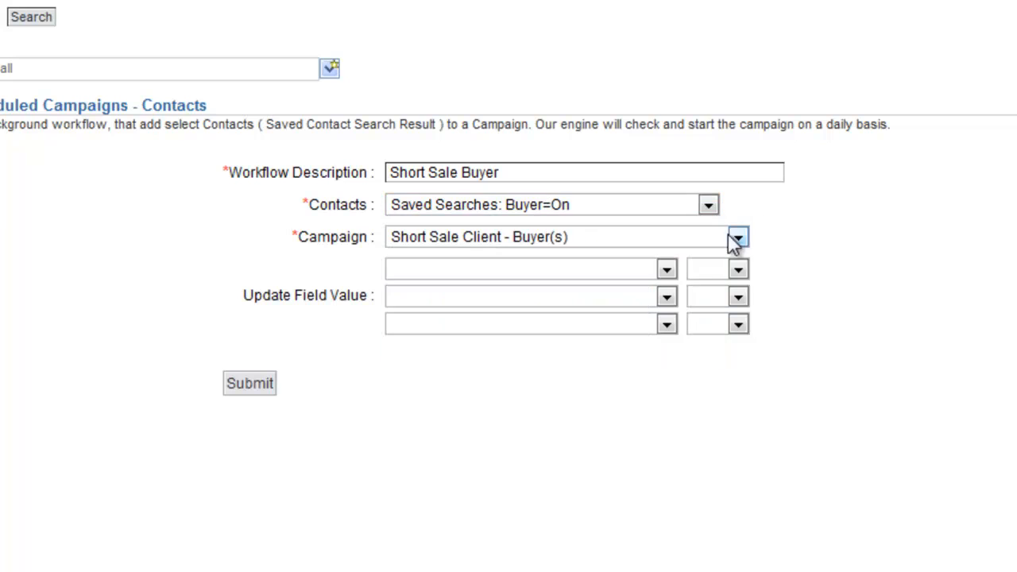
pyautogui.click(738, 238)
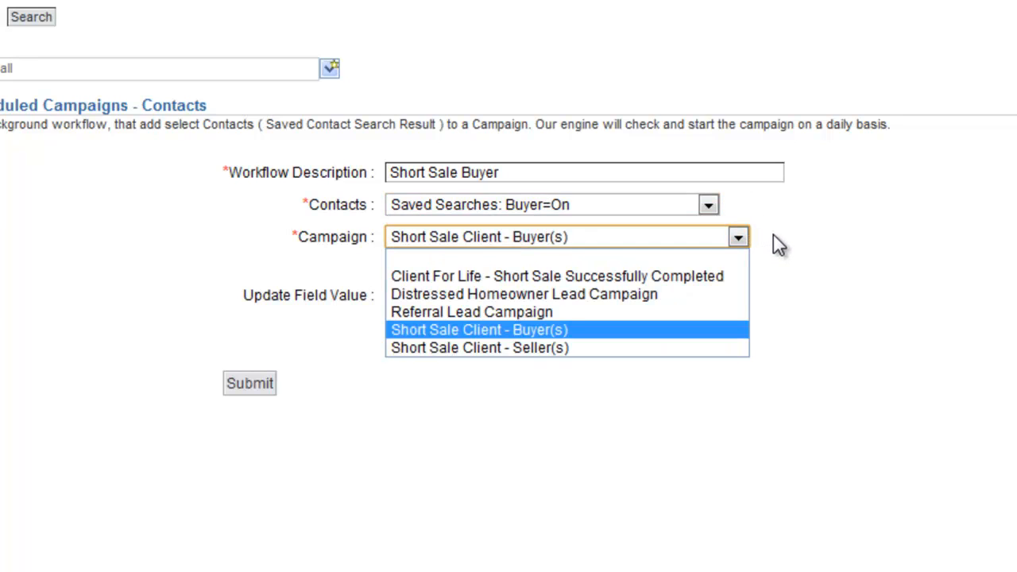
pyautogui.click(772, 244)
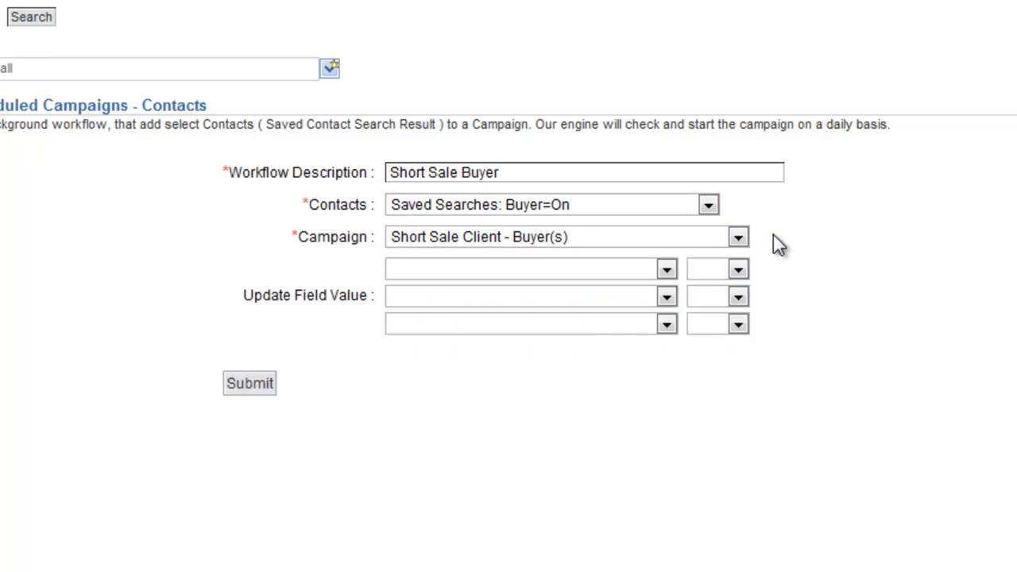
pyautogui.click(666, 269)
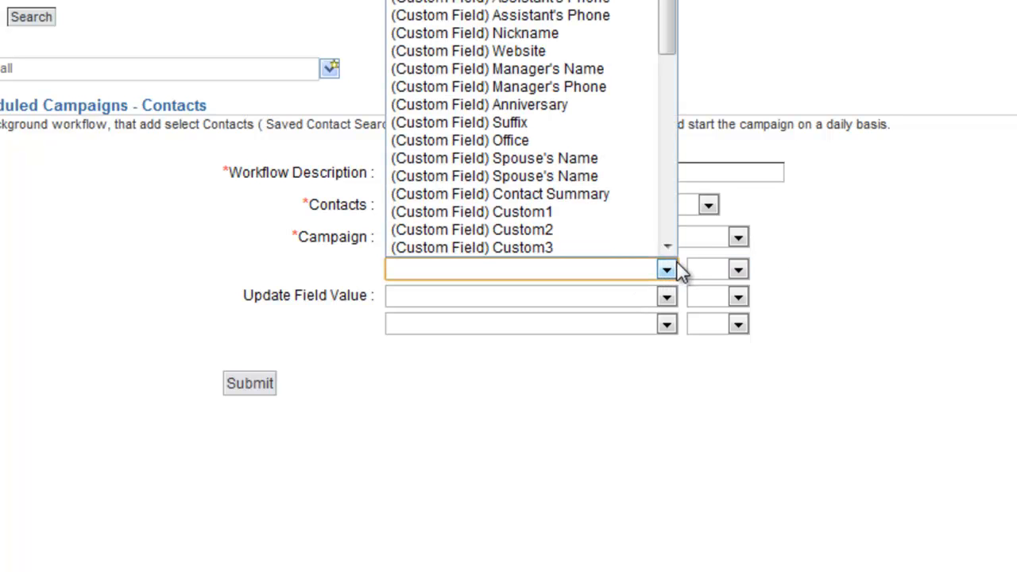
pyautogui.click(692, 268)
pyautogui.click(809, 248)
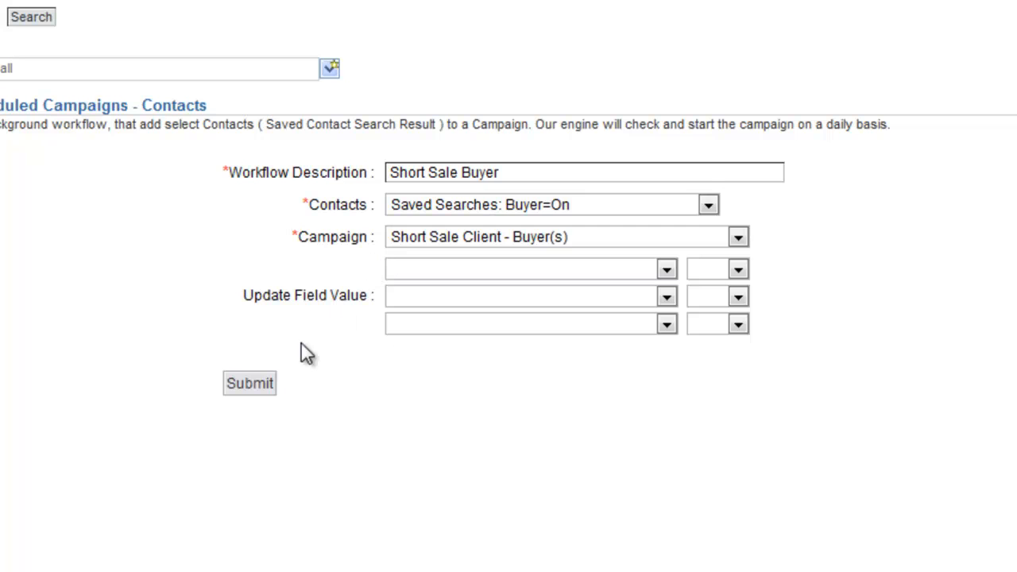
pyautogui.click(249, 385)
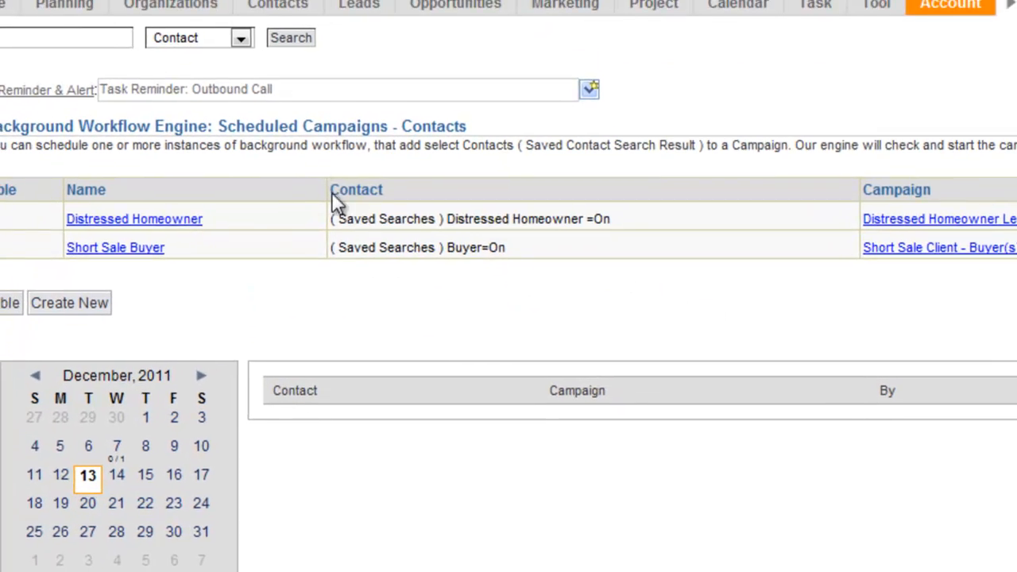
# Step: Open the first contact in the contact list and expand its Drip Campaign Controls section
pyautogui.moveTo(279, 26)
pyautogui.click(264, 59)
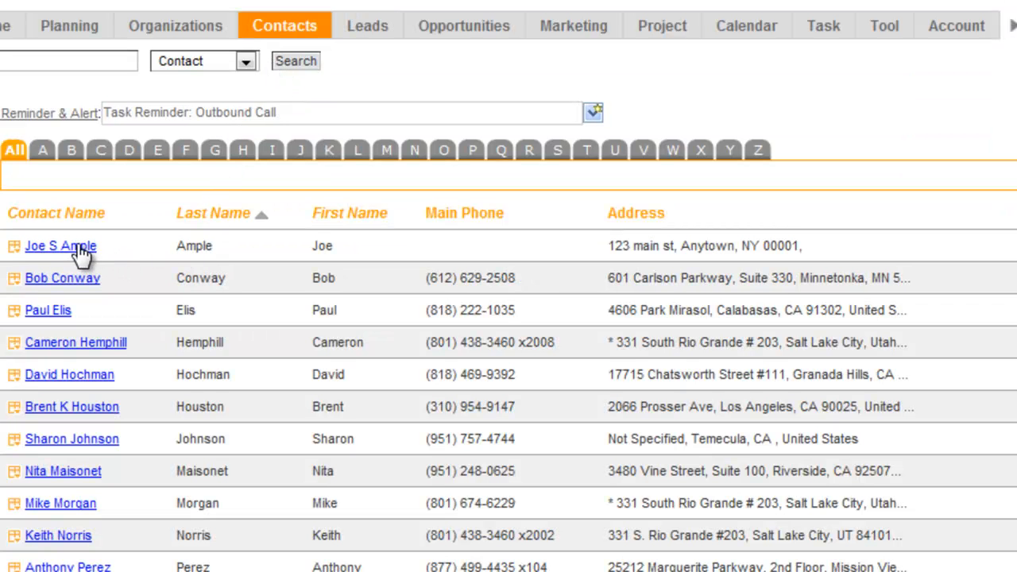
pyautogui.click(79, 209)
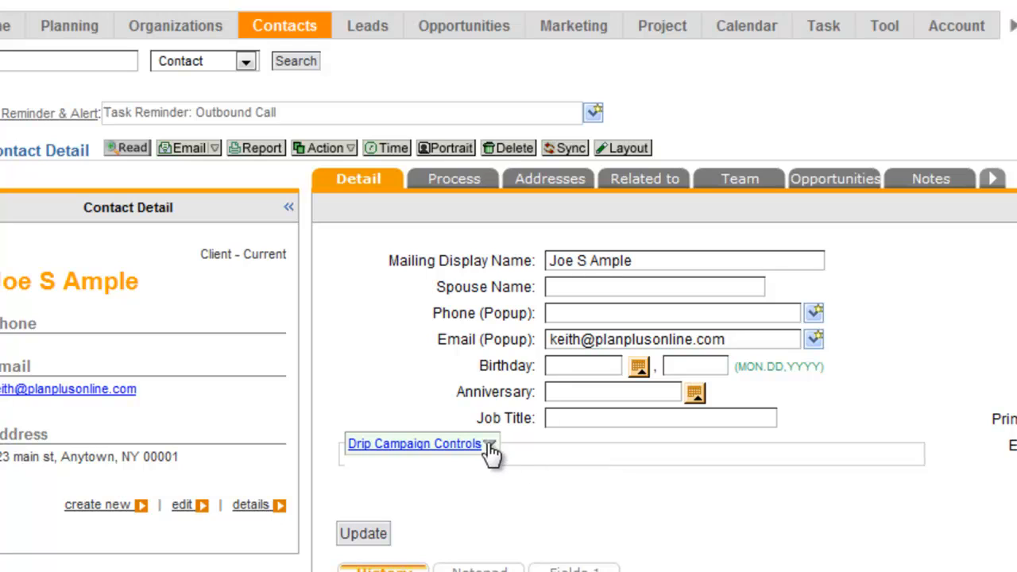
pyautogui.click(488, 446)
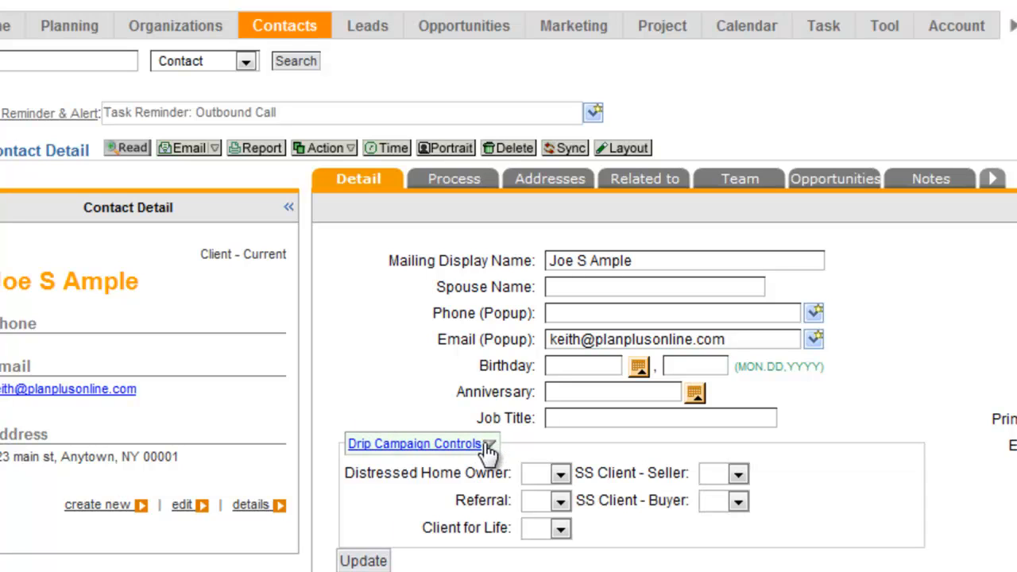
# Step: Set Distressed Home Owner to On and Referral to Off for the contact, and update the record
pyautogui.click(559, 474)
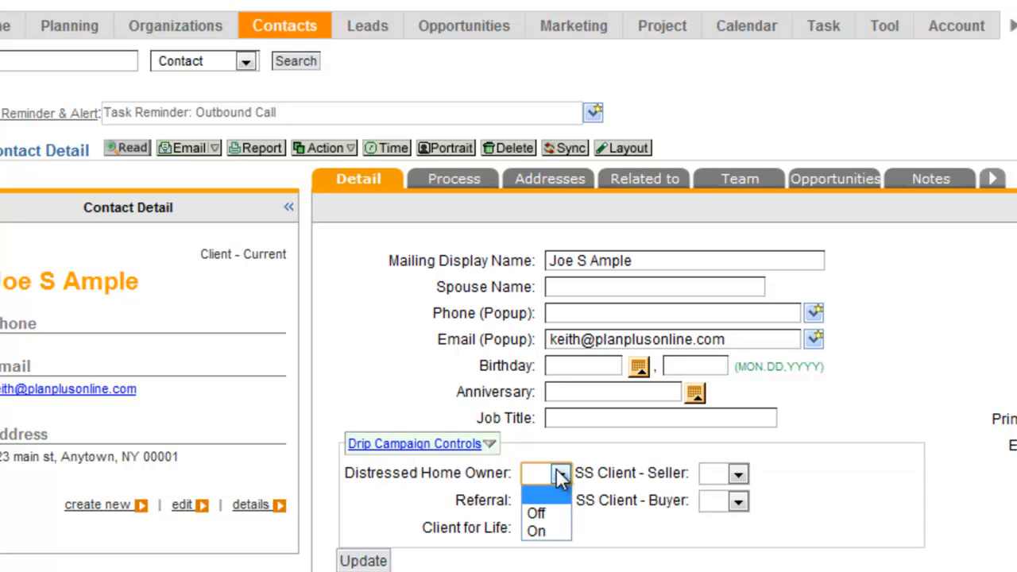
pyautogui.click(548, 531)
pyautogui.click(561, 502)
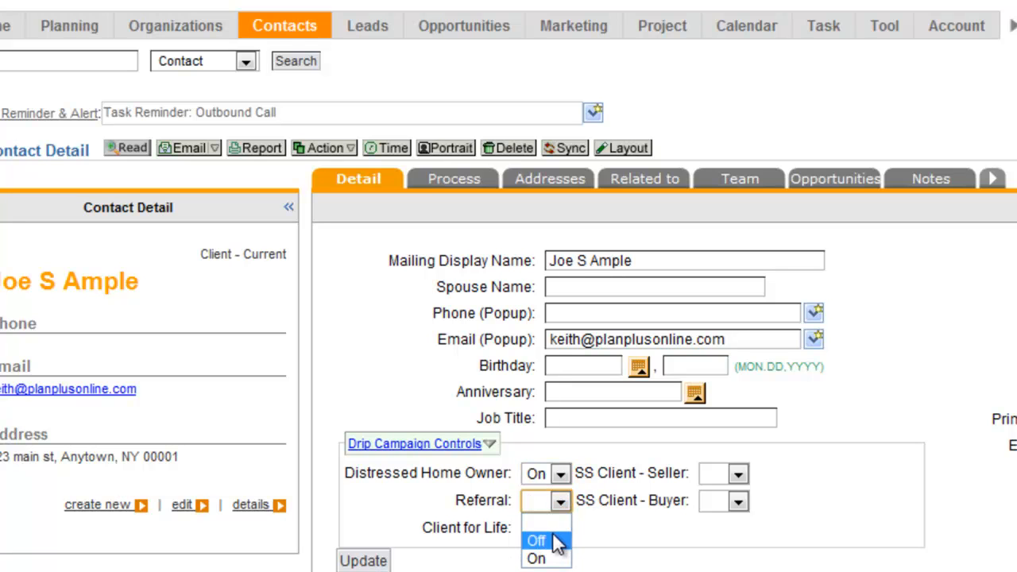
pyautogui.click(537, 540)
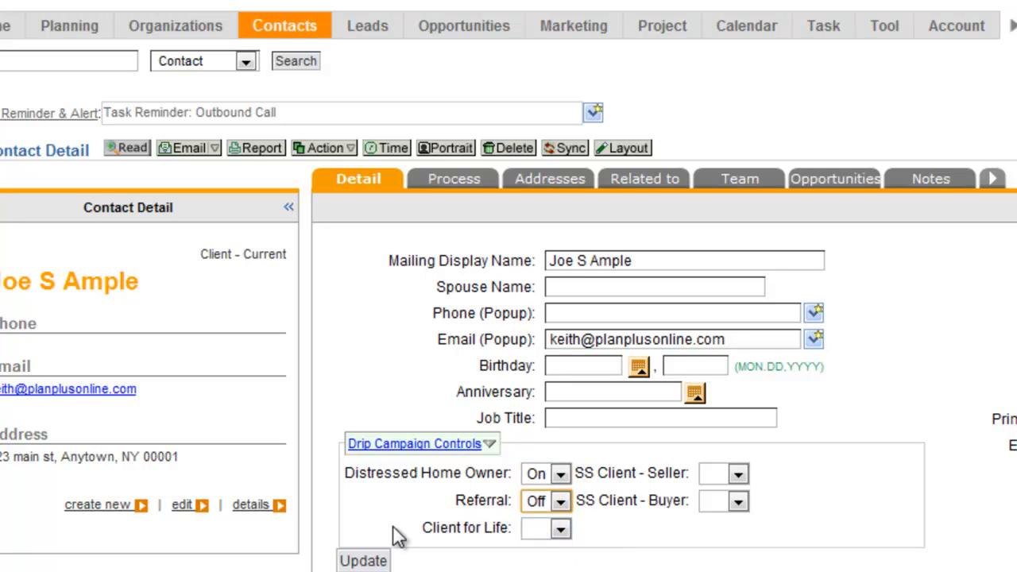
pyautogui.click(363, 560)
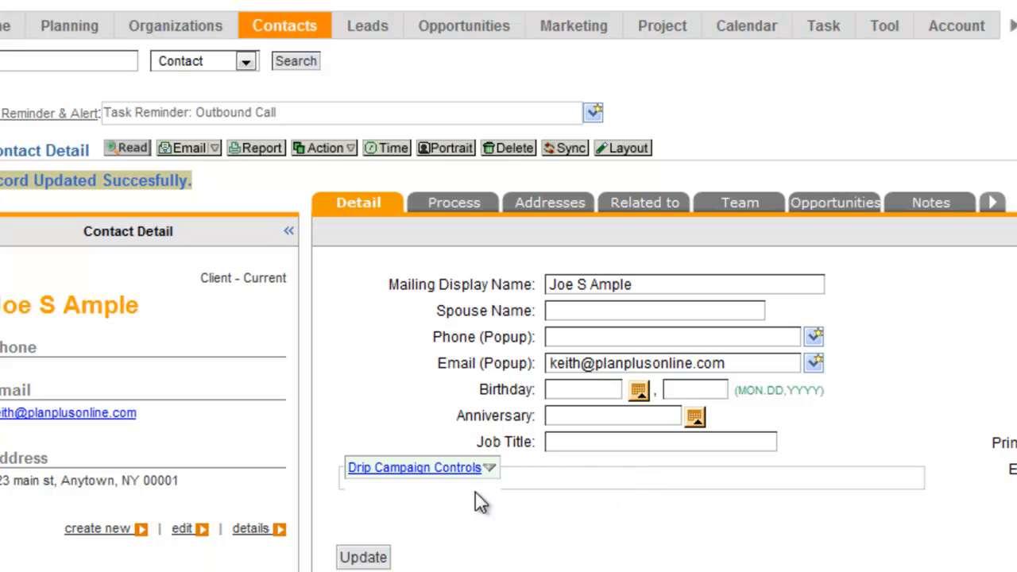
# Step: Expand the updated contact's Drip Campaign Controls again to check the saved settings
pyautogui.click(486, 469)
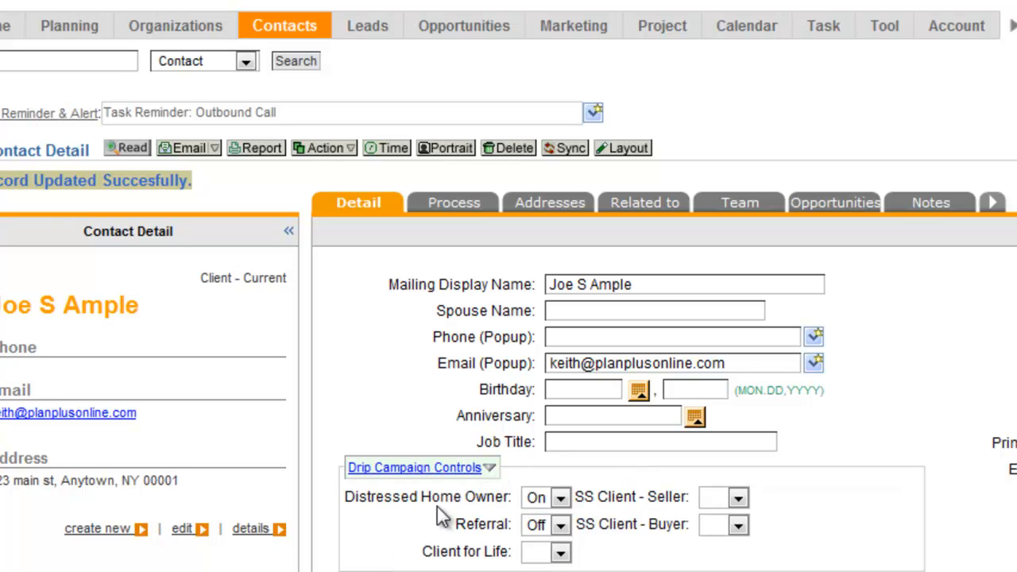
pyautogui.click(490, 470)
pyautogui.click(490, 470)
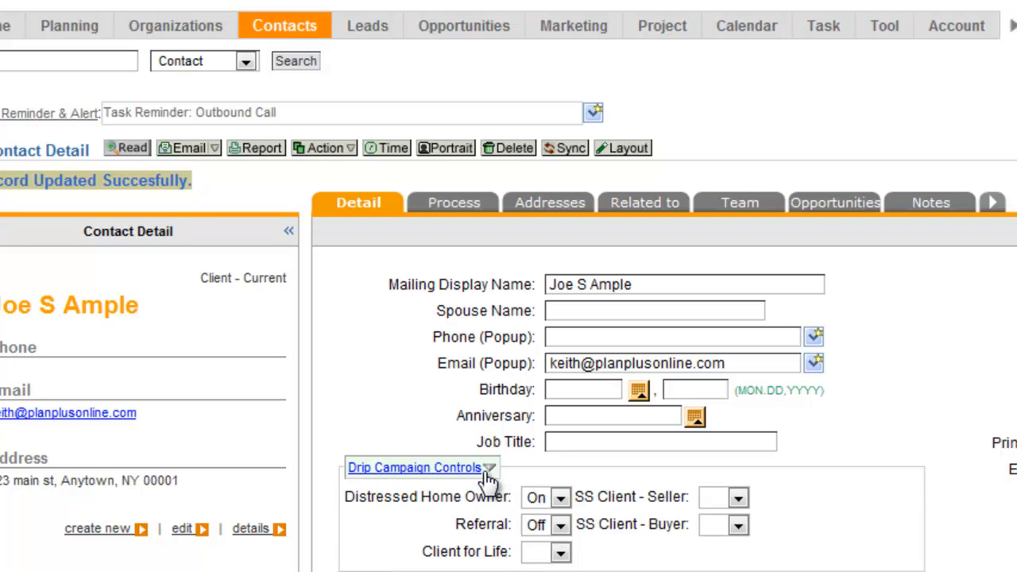
# Step: Open the page layout editor for contact fields and display the Drip Campaign Controls field section setup
pyautogui.click(626, 148)
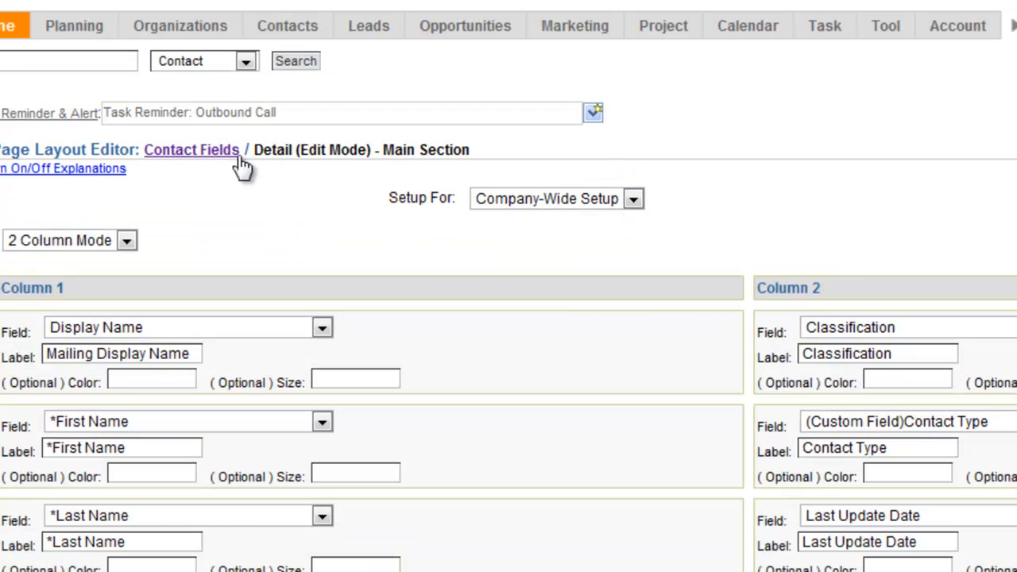
pyautogui.moveTo(244, 150); pyautogui.dragTo(155, 146)
pyautogui.click(194, 155)
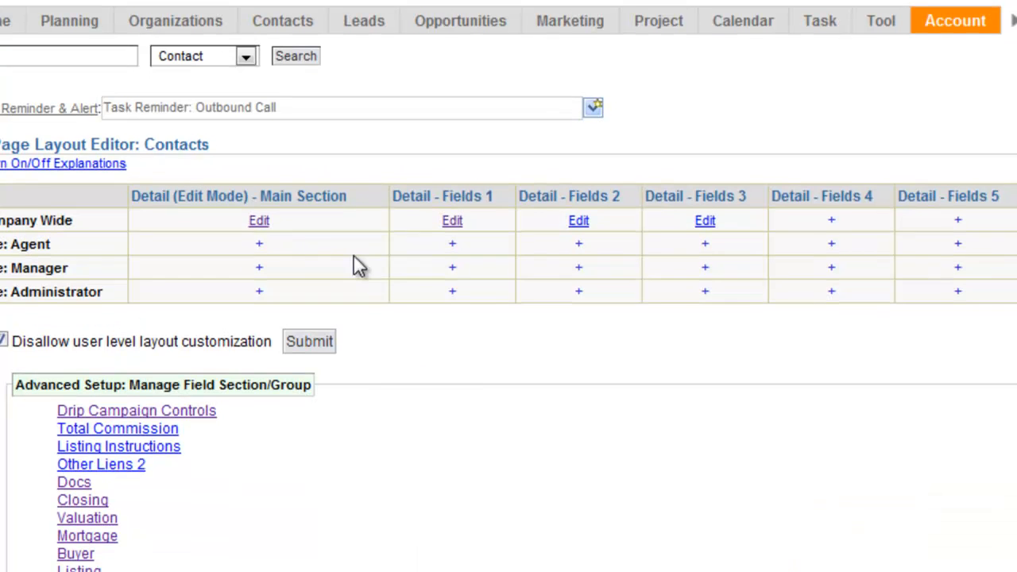
pyautogui.scroll(-2, 214, 226)
pyautogui.scroll(-1, 212, 216)
pyautogui.scroll(-1, 121, 295)
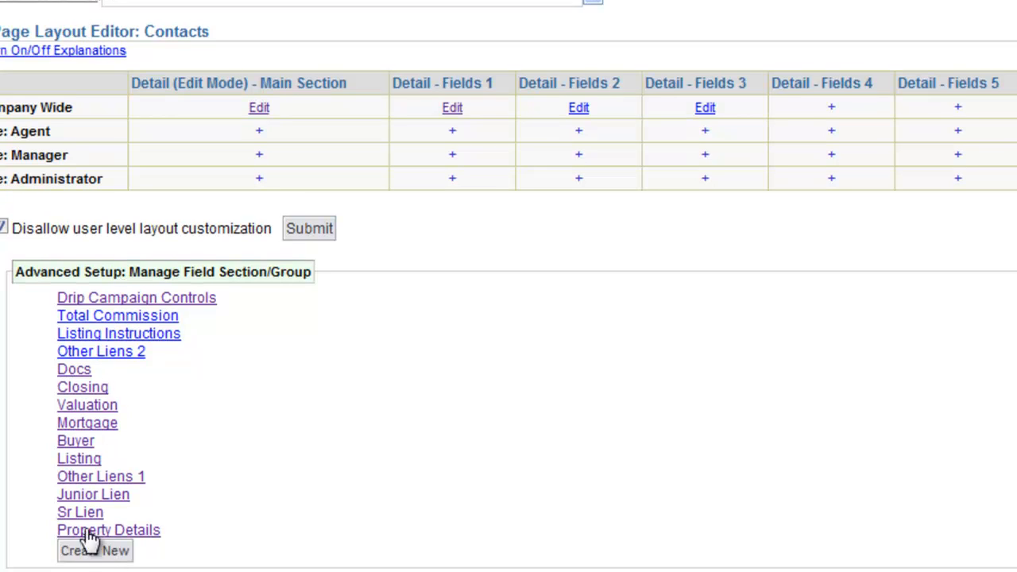
pyautogui.click(111, 299)
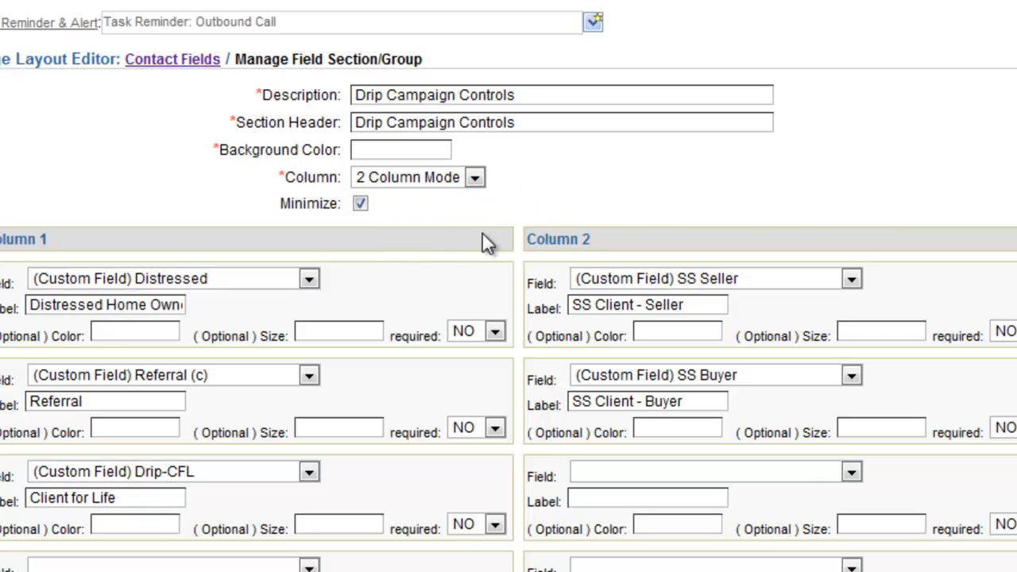
# Step: Examine the custom fields, labels and field choices in both columns of the Drip Campaign Controls section
pyautogui.scroll(-3, 547, 199)
pyautogui.scroll(-1, 93, 495)
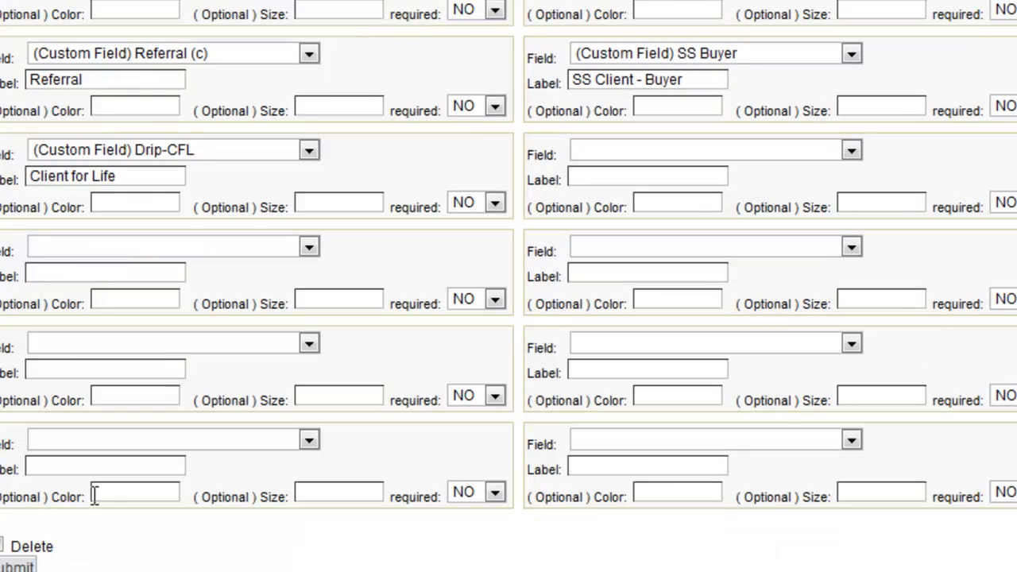
pyautogui.scroll(2, 134, 433)
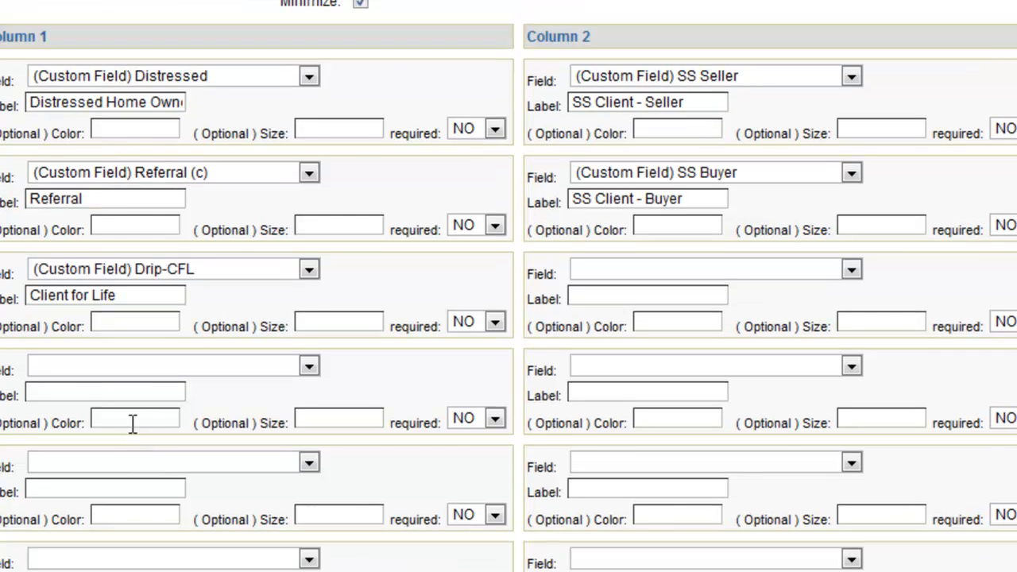
pyautogui.click(309, 77)
pyautogui.click(341, 84)
pyautogui.scroll(3, 272, 30)
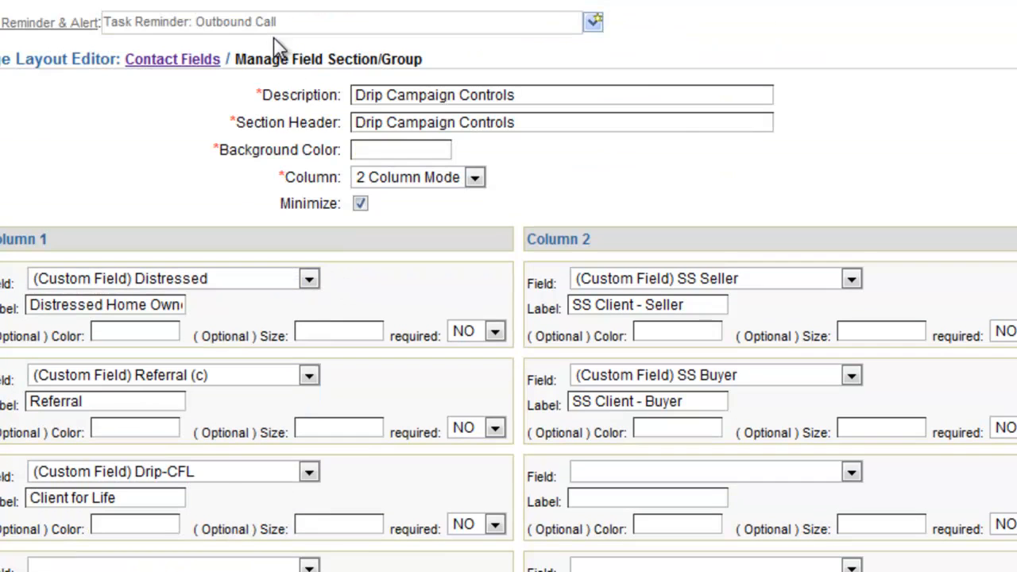
# Step: Leave the field section setup, reopen the first contact's record and expand its Drip Campaign Controls
pyautogui.click(182, 62)
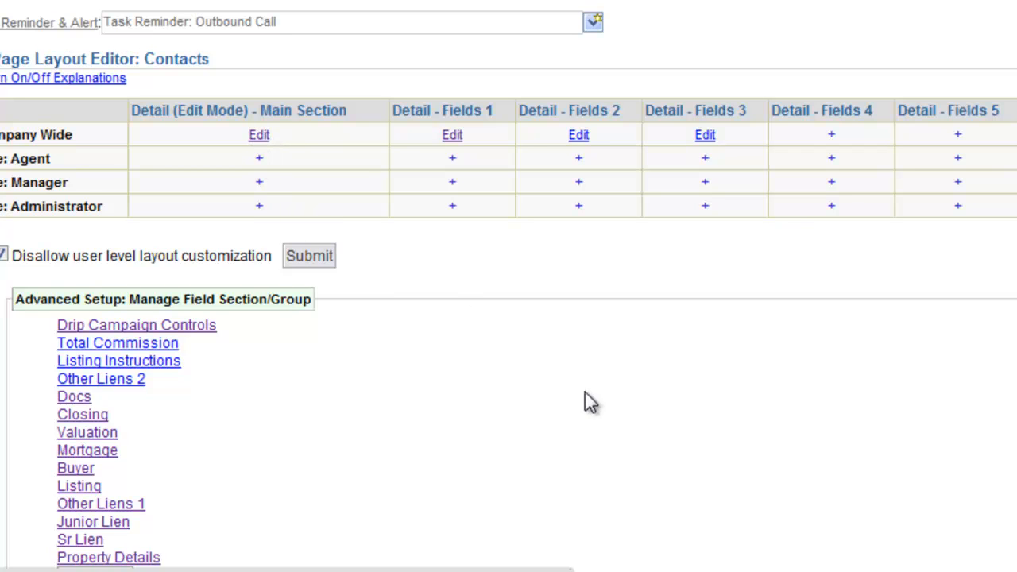
pyautogui.click(274, 0)
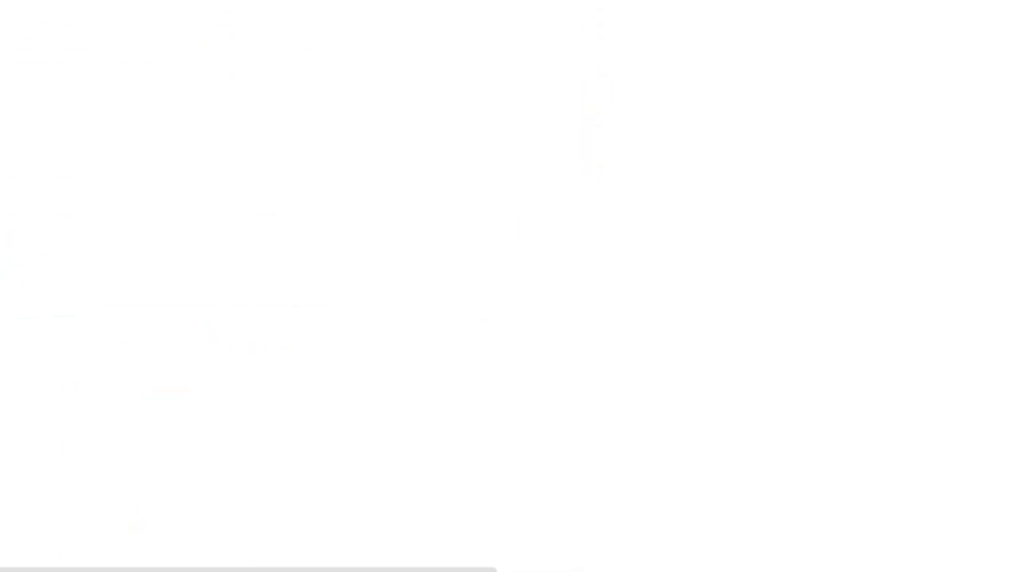
pyautogui.click(73, 158)
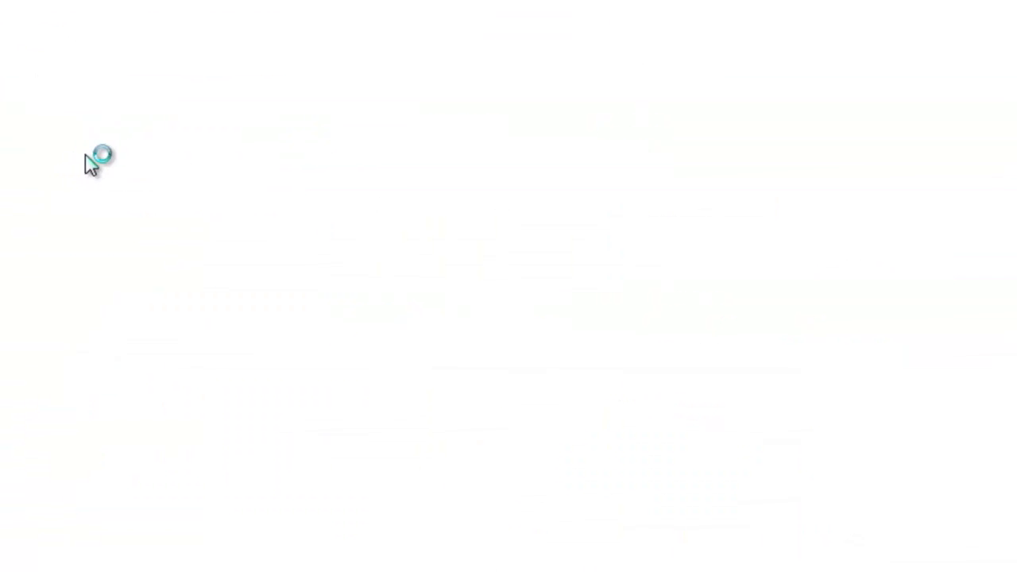
pyautogui.click(453, 355)
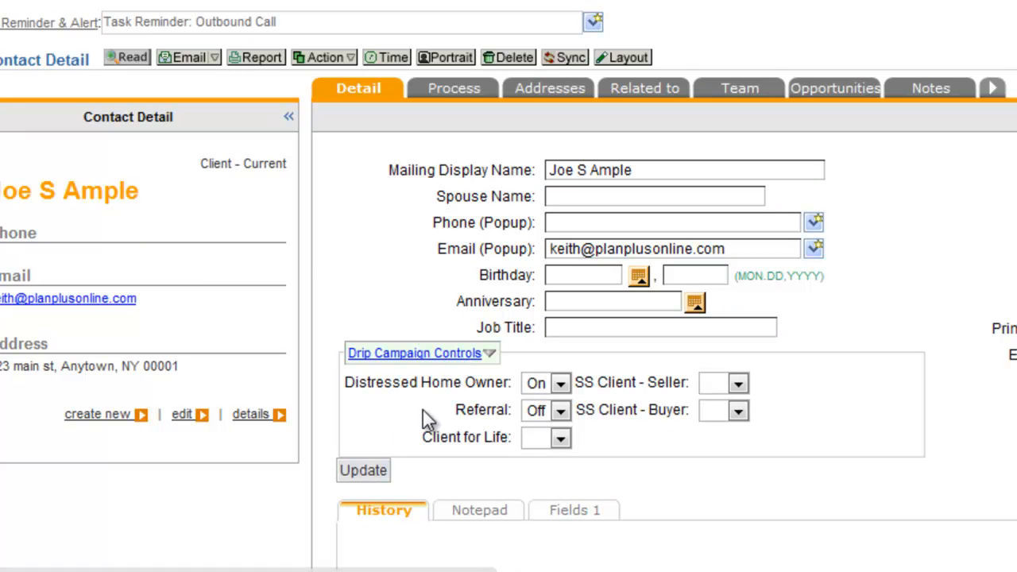